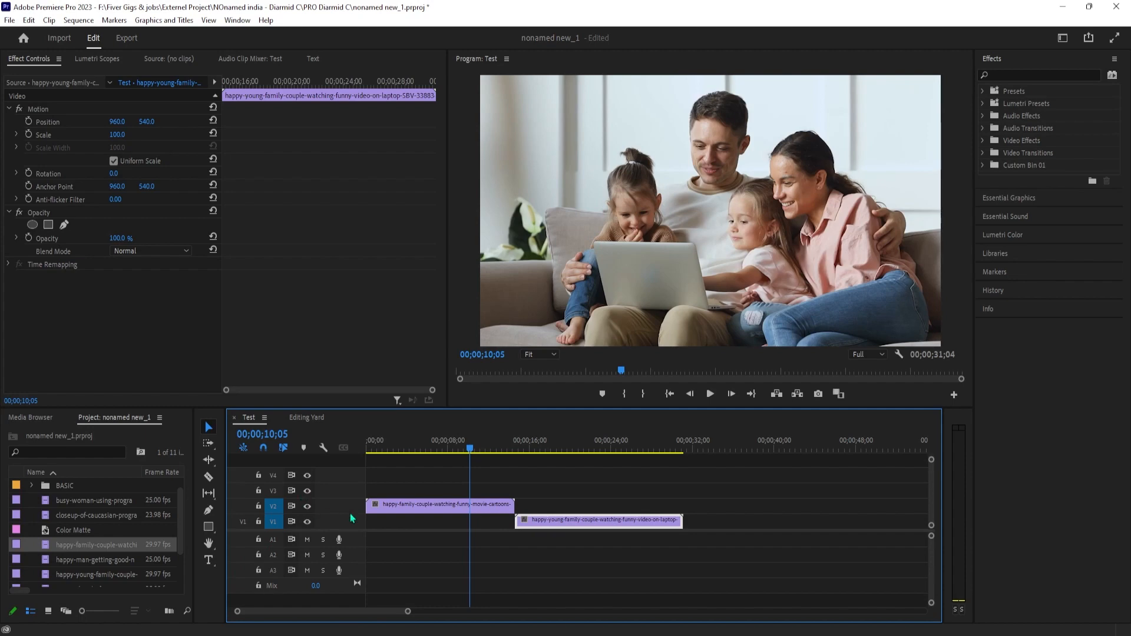
# Move the V1 clip to start at 00;00;12;18 under the end of the V2 clip, and play the overlap.
pyautogui.click(466, 506)
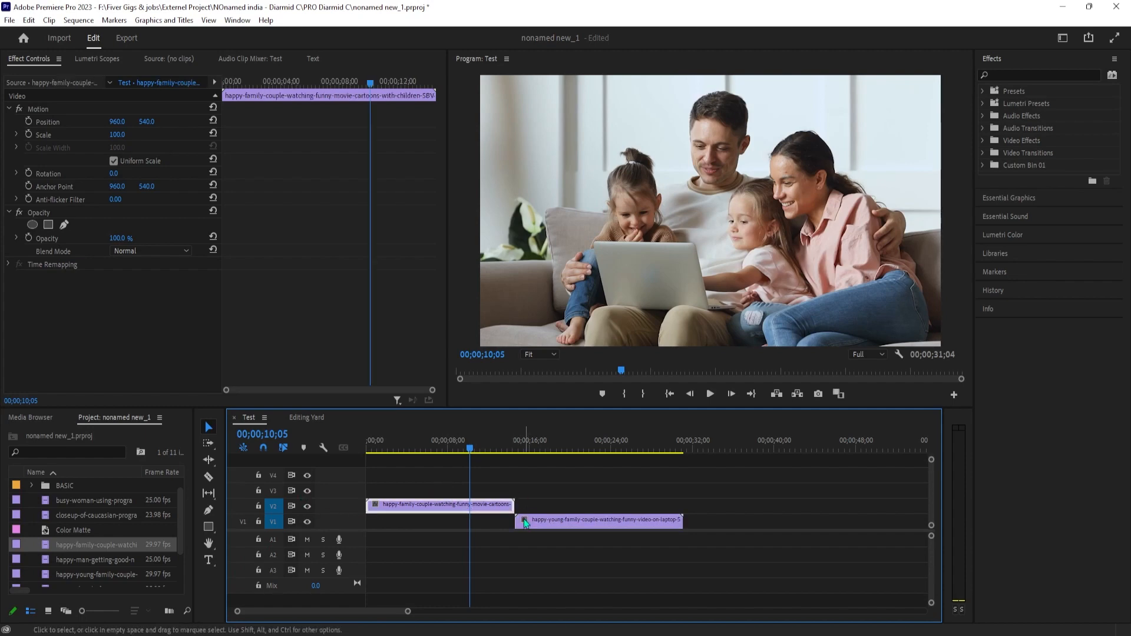
pyautogui.moveTo(471, 451); pyautogui.dragTo(495, 452)
pyautogui.moveTo(533, 520); pyautogui.dragTo(515, 535)
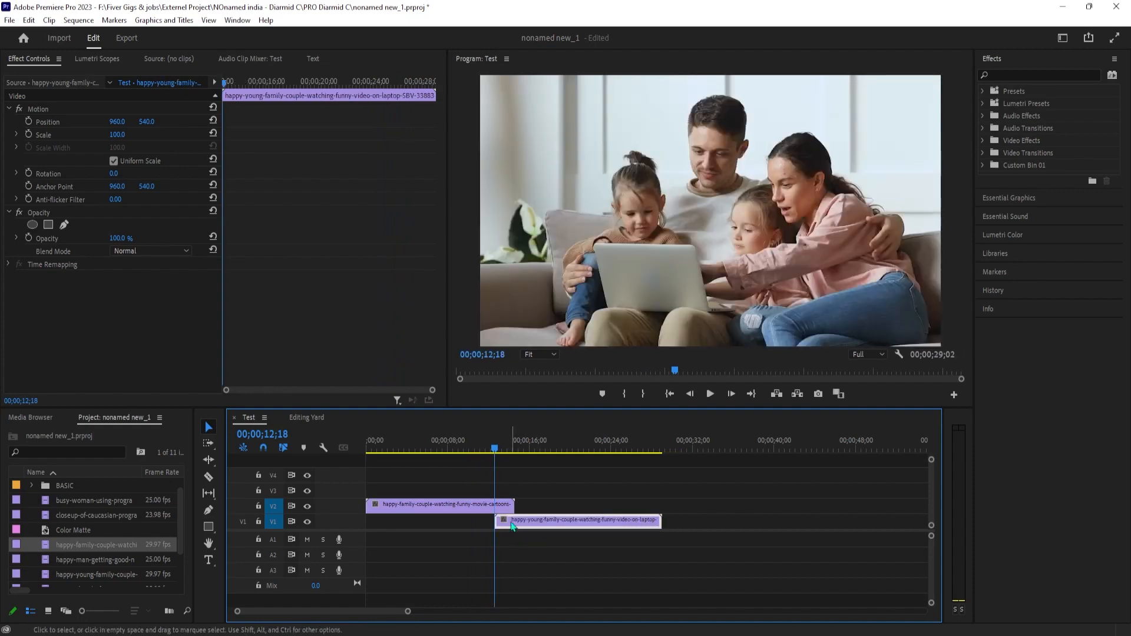
pyautogui.click(493, 458)
pyautogui.press('space')
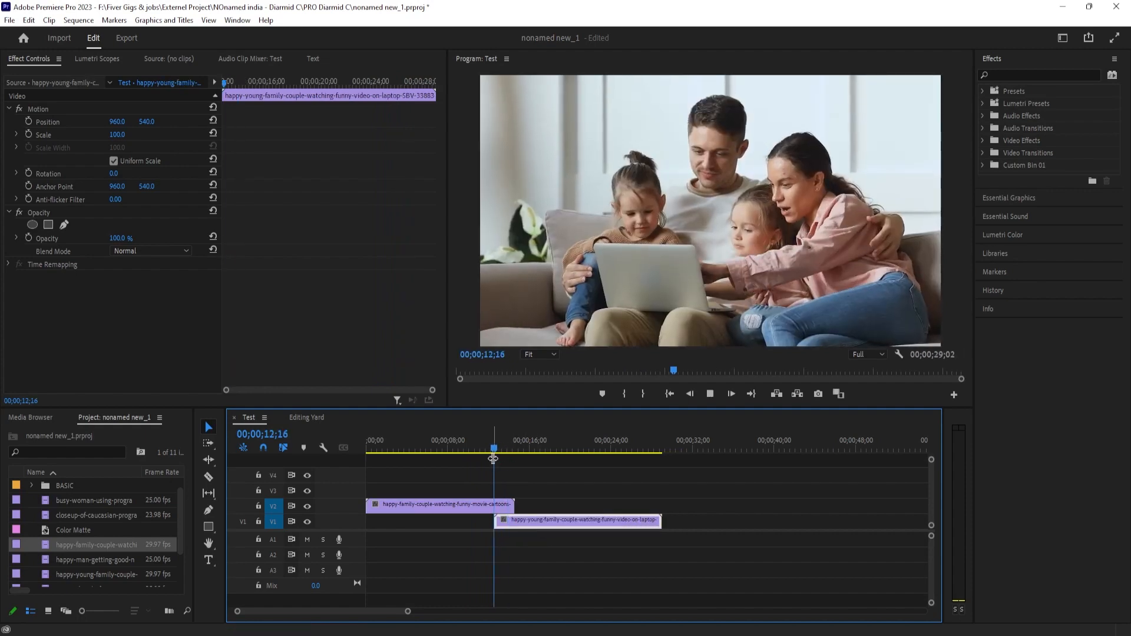
pyautogui.press('space')
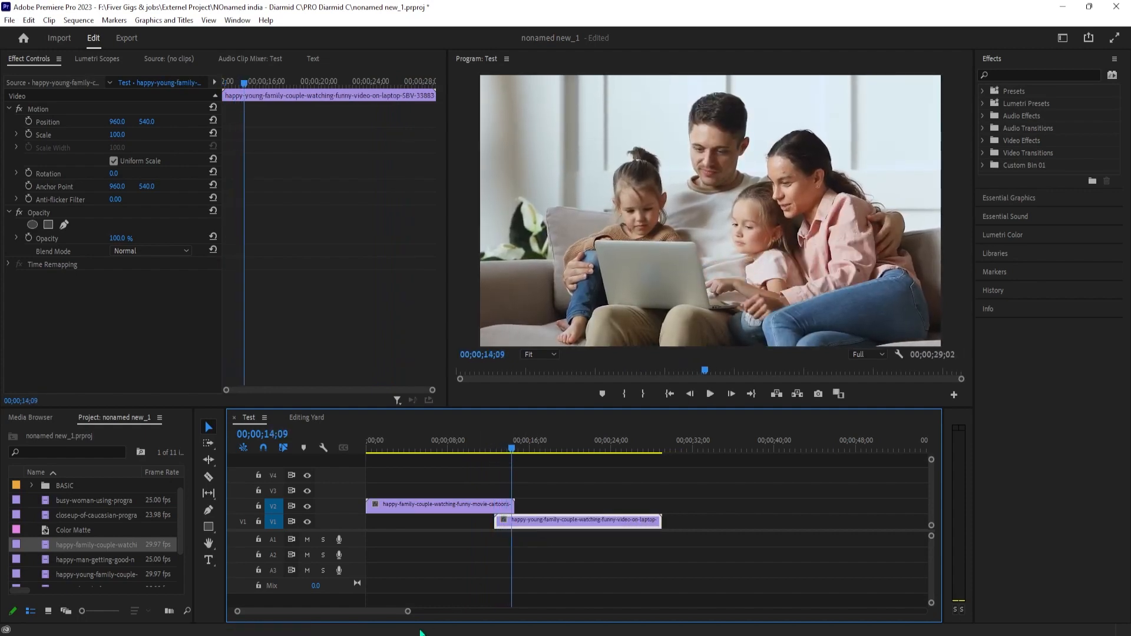
# Shift the V1 clip to start at 00;00;12;27 and split both clips so their overlapping portions become separate segments.
pyautogui.moveTo(407, 612); pyautogui.dragTo(358, 613)
pyautogui.click(595, 449)
pyautogui.click(601, 449)
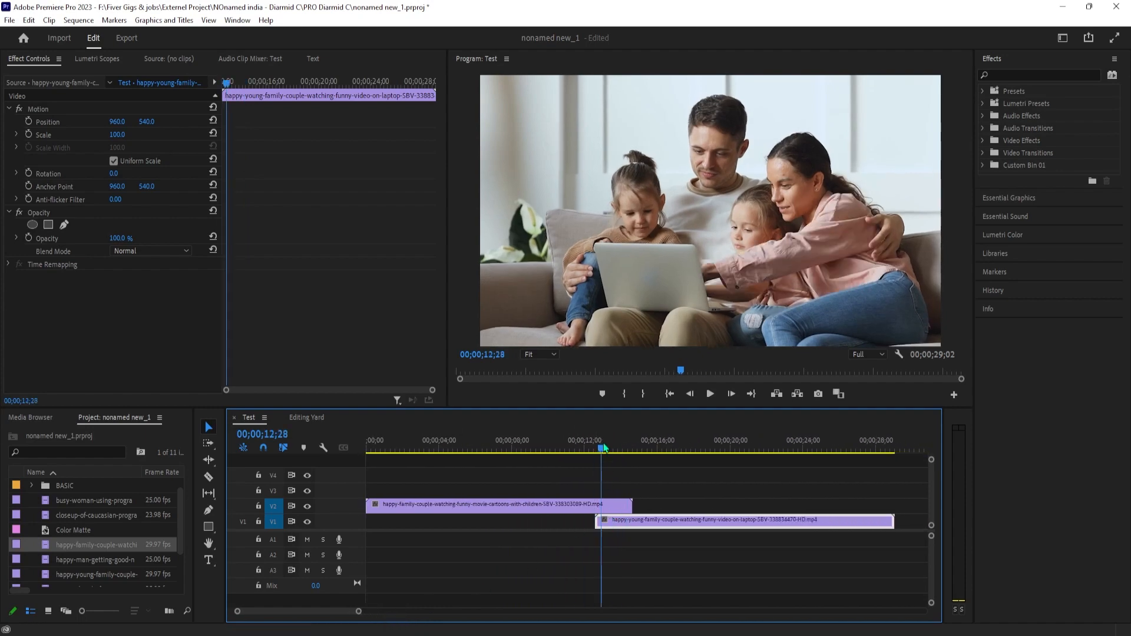
pyautogui.moveTo(619, 529); pyautogui.dragTo(623, 527)
pyautogui.press('c')
pyautogui.click(604, 506)
pyautogui.click(634, 521)
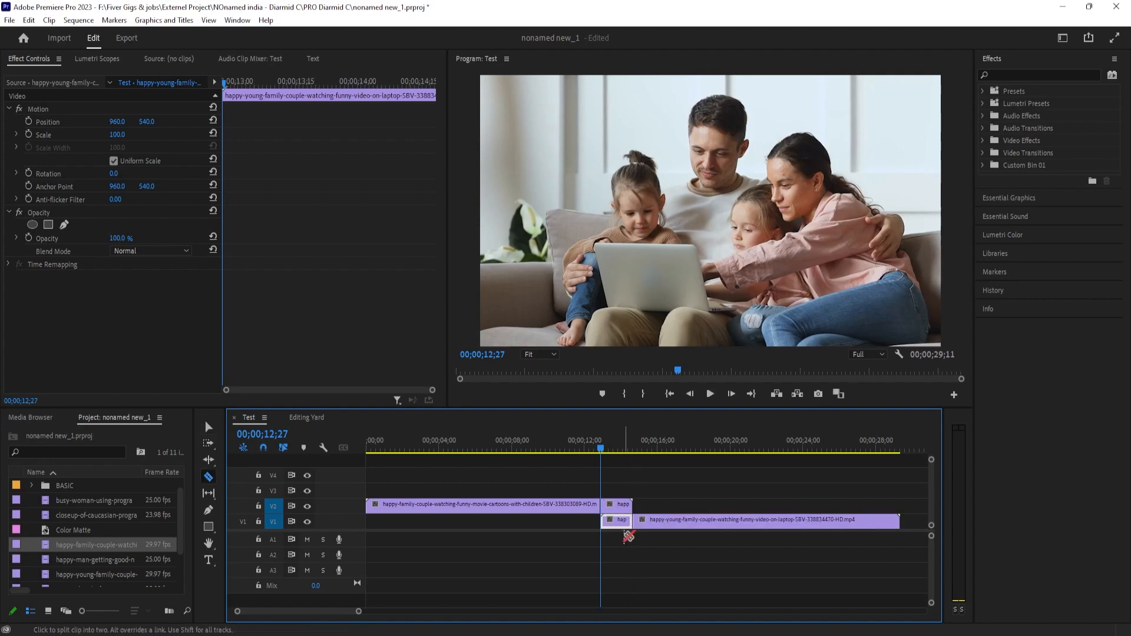
# Add a starting Position keyframe at 00;00;12;27 to the short overlapping segment on V2.
pyautogui.press('v')
pyautogui.click(624, 511)
pyautogui.click(623, 507)
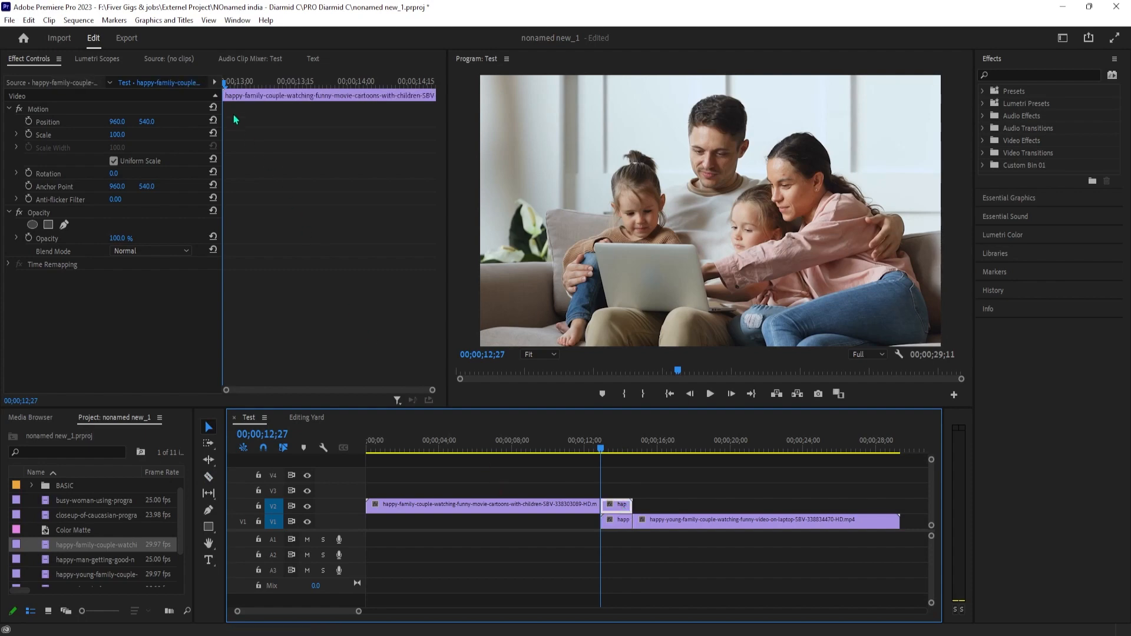
pyautogui.click(225, 86)
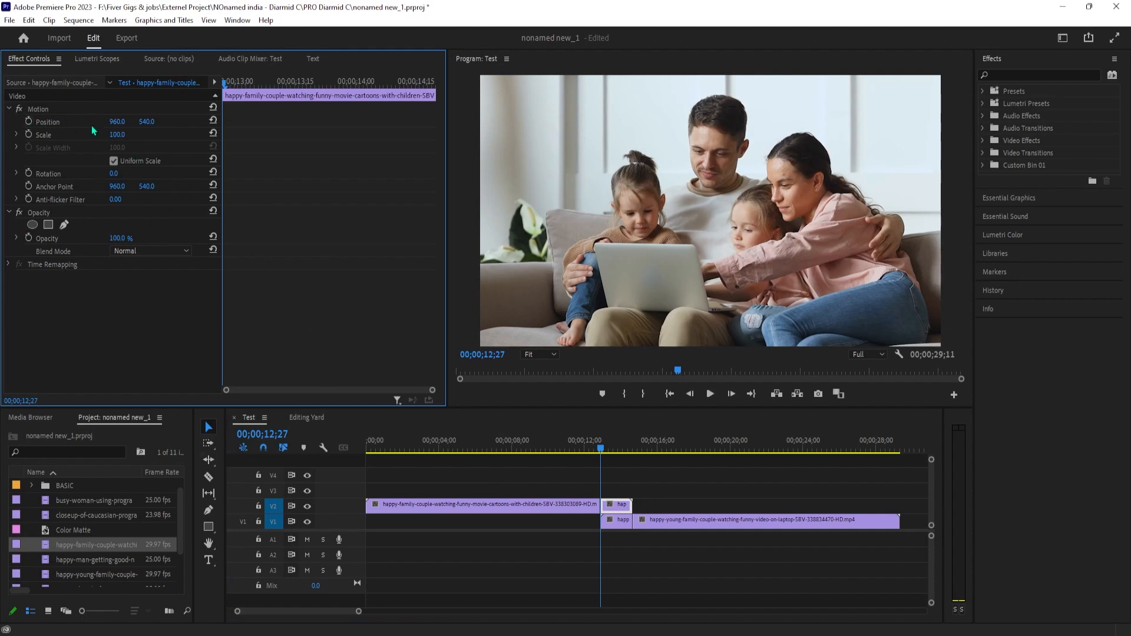
pyautogui.click(27, 122)
# Keyframe the V2 segment's horizontal Position at 00;00;14;19 so it sits fully outside the frame's right edge, and play the move.
pyautogui.moveTo(222, 86); pyautogui.dragTo(467, 120)
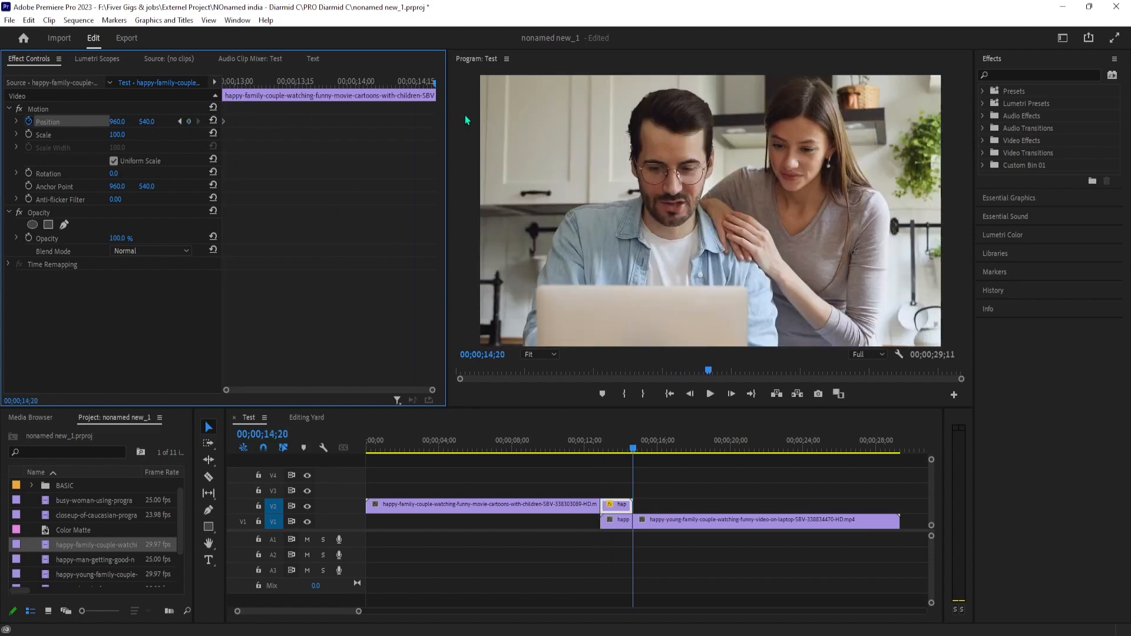
pyautogui.press('Left')
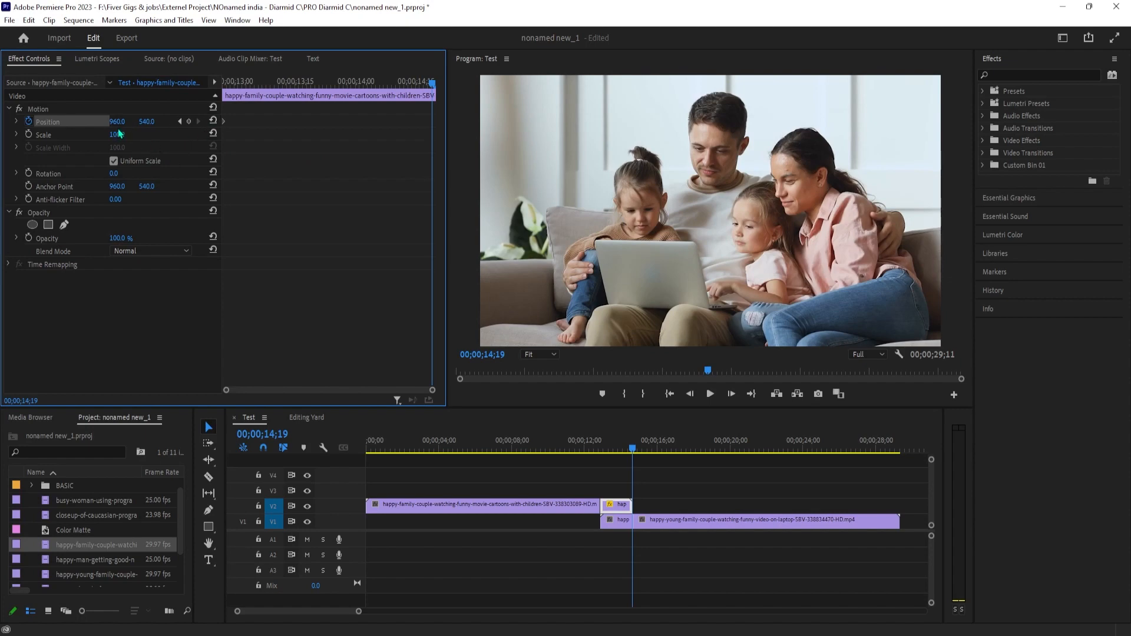
pyautogui.moveTo(117, 121); pyautogui.dragTo(1128, 122)
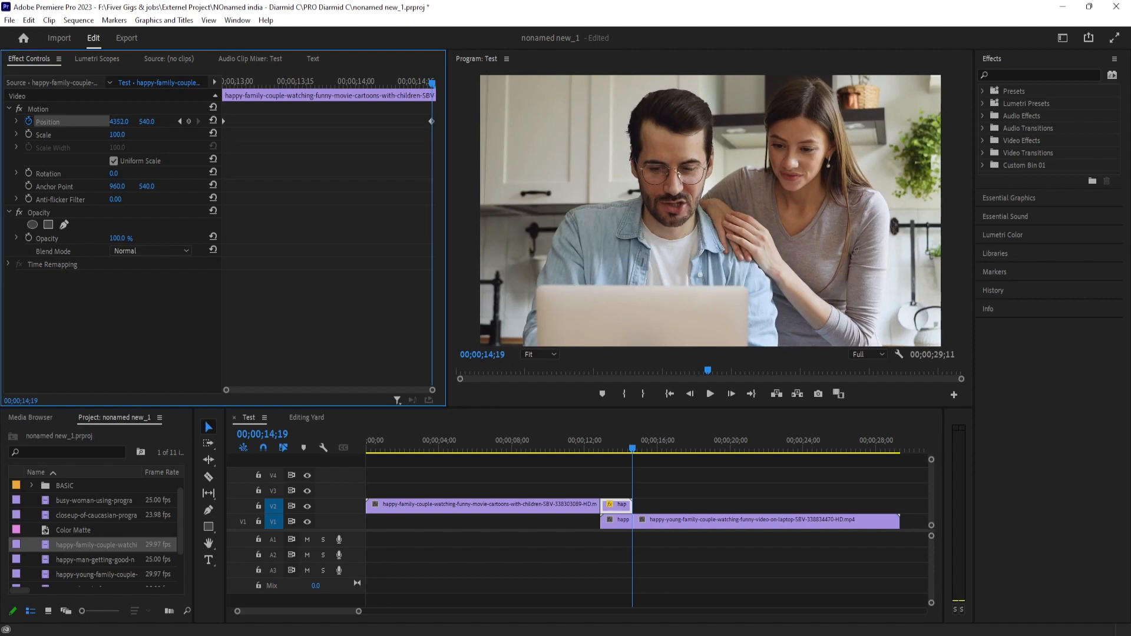
pyautogui.moveTo(821, 122); pyautogui.dragTo(701, 122)
pyautogui.click(595, 452)
pyautogui.press('space')
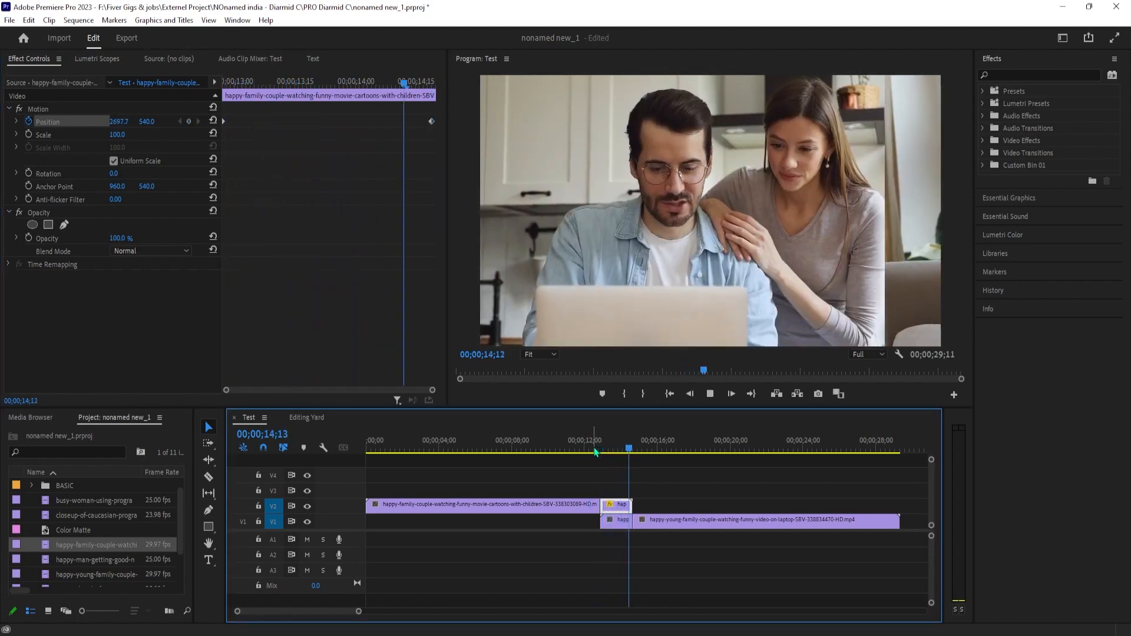
pyautogui.press('space')
pyautogui.click(611, 451)
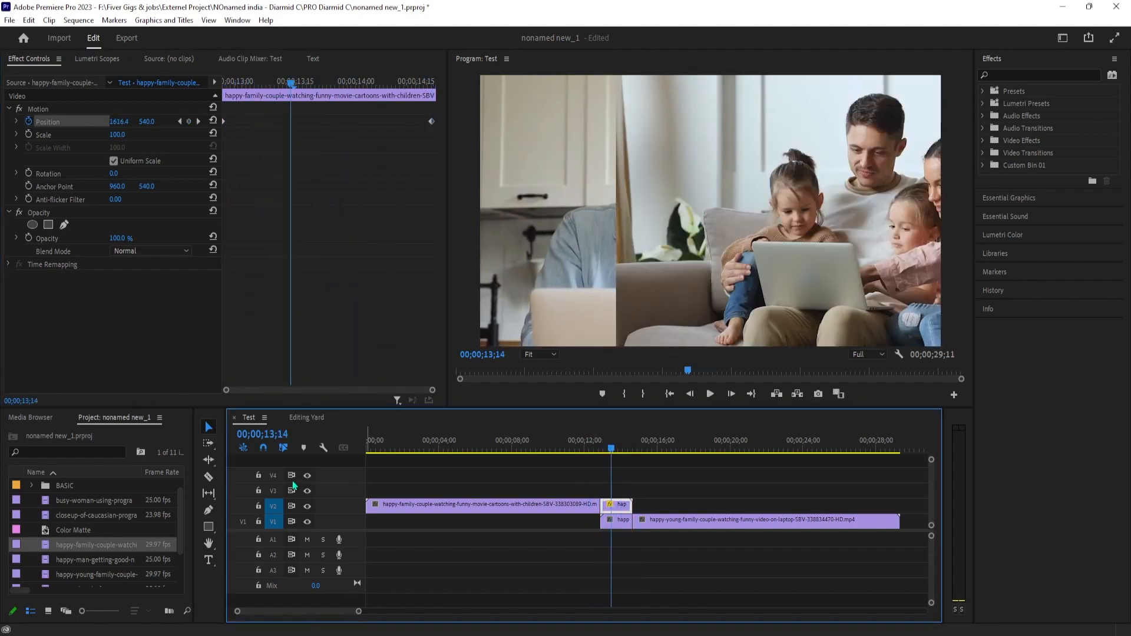
# Hide track V2 and keyframe the V1 overlap segment's Position at 00;00;12;27 with X at -1066, outside the frame's left edge.
pyautogui.click(307, 507)
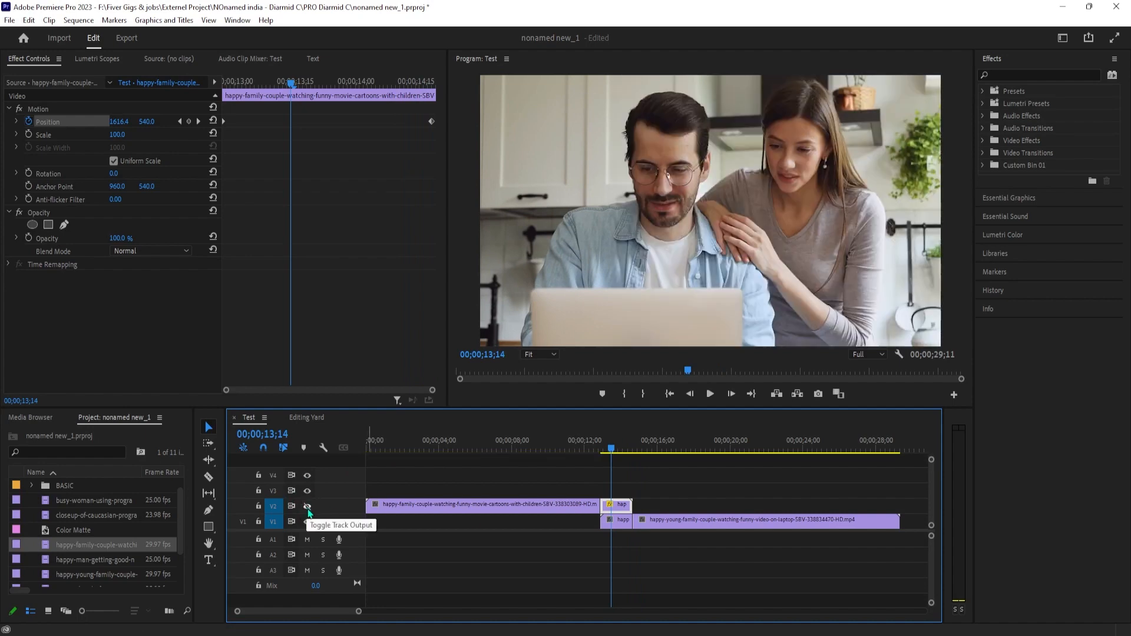
pyautogui.click(623, 524)
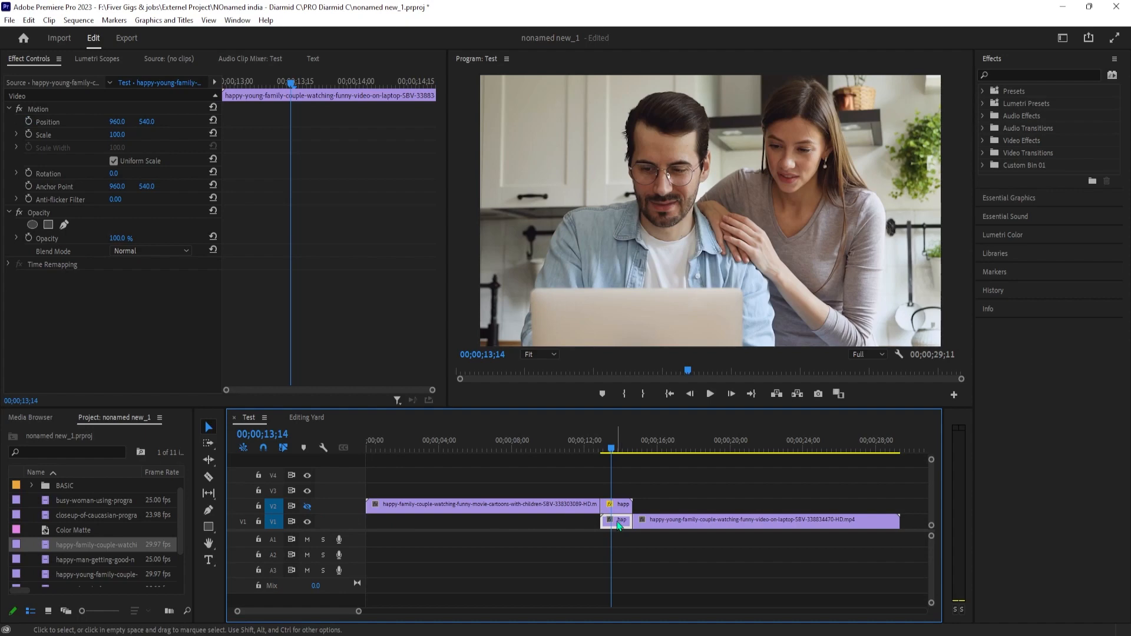
pyautogui.moveTo(297, 83); pyautogui.dragTo(70, 123)
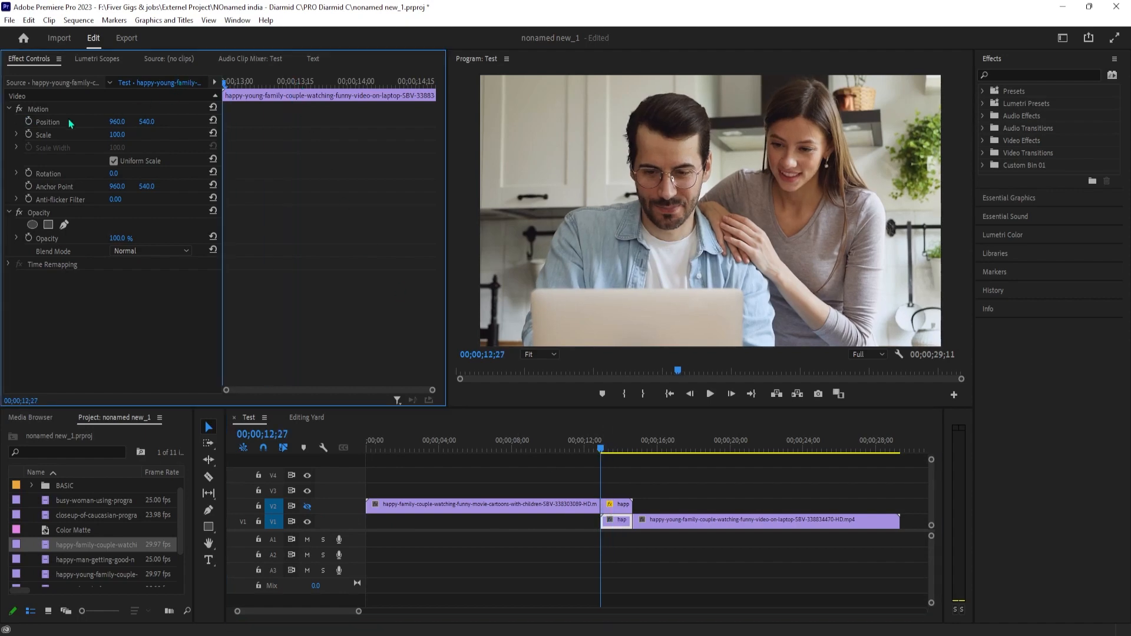
pyautogui.click(28, 121)
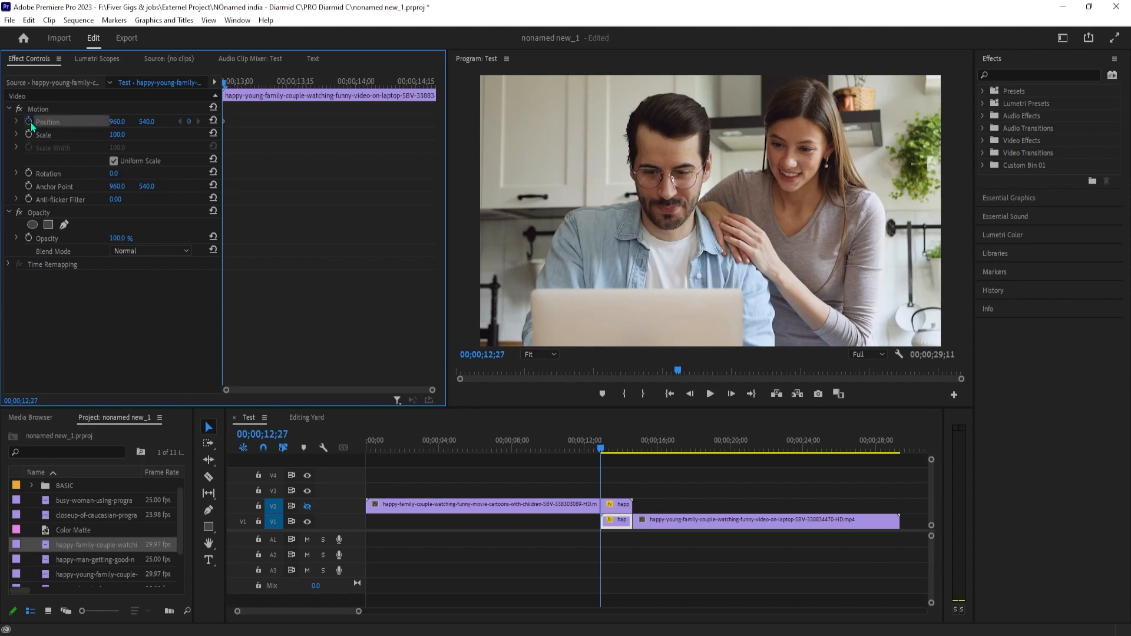
pyautogui.moveTo(118, 121); pyautogui.dragTo(53, 121)
# Reset the V1 segment's Position to 960, 540 at 00;00;14;19 and check intermediate frames of its slide-in.
pyautogui.moveTo(224, 89); pyautogui.dragTo(437, 107)
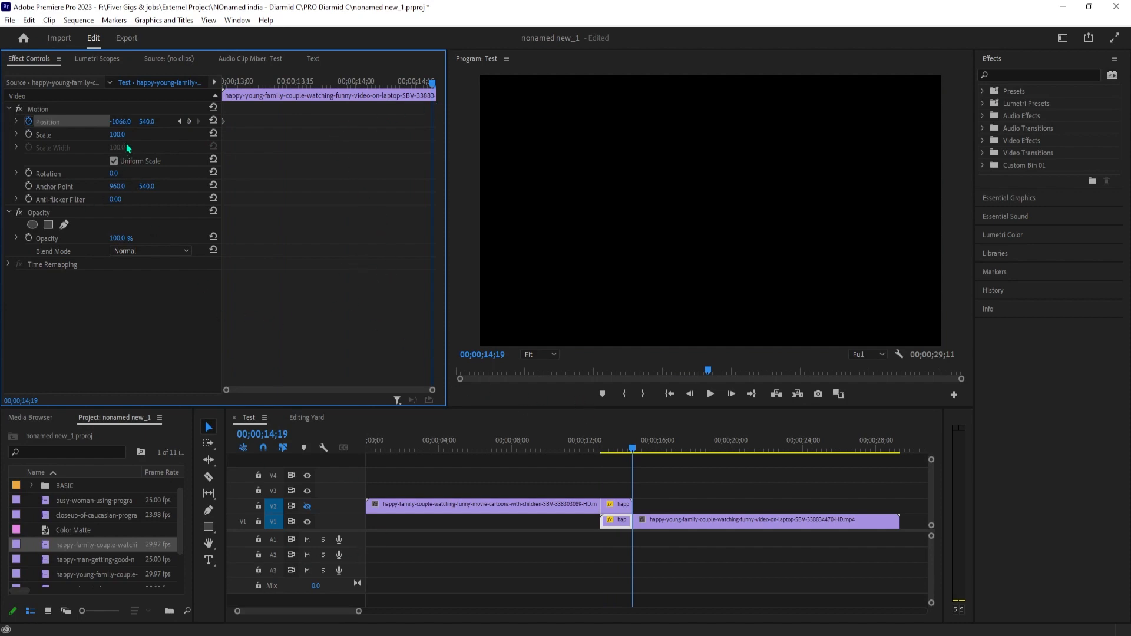
pyautogui.click(213, 121)
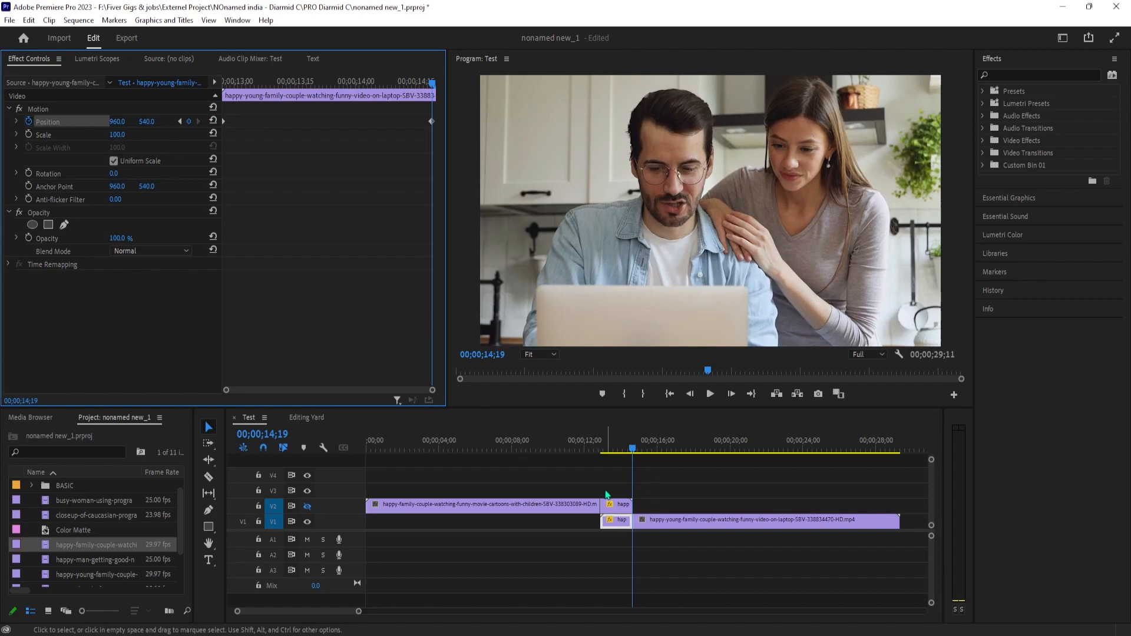
pyautogui.click(620, 449)
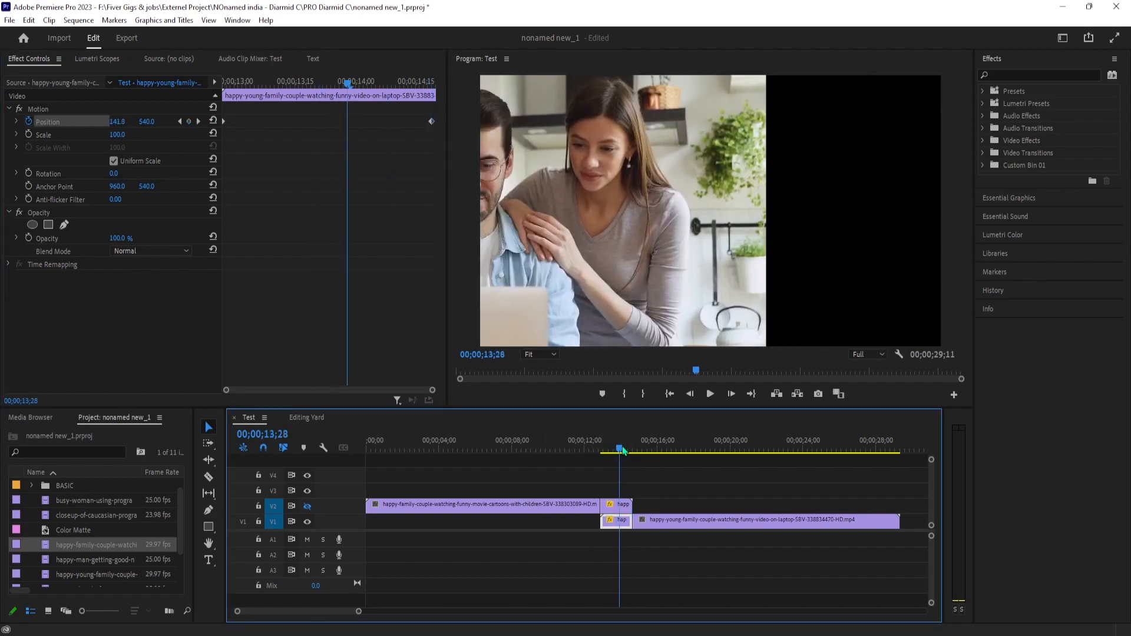
pyautogui.click(623, 450)
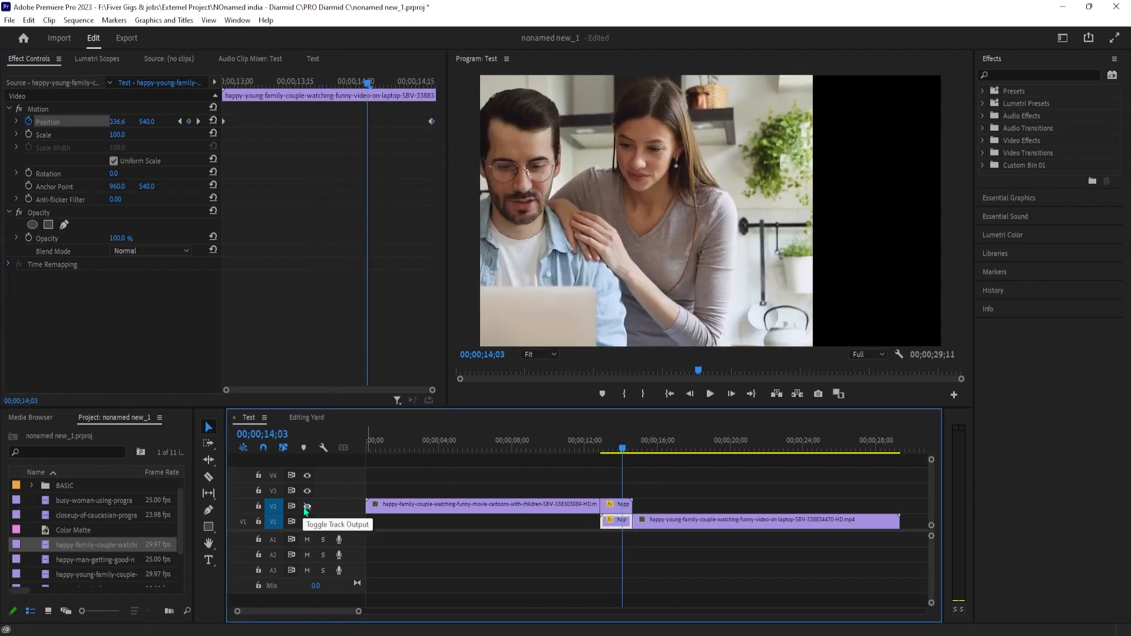
# Make track V2 visible again and play the combined slide transition across the overlap.
pyautogui.click(588, 449)
pyautogui.press('space')
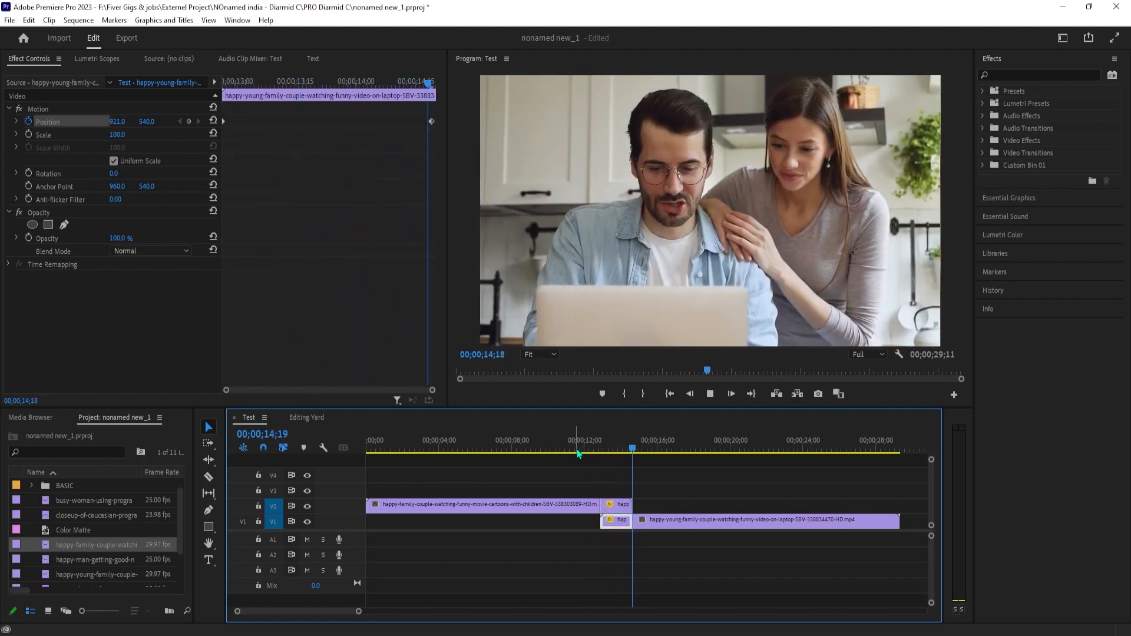
pyautogui.press('space')
pyautogui.click(598, 448)
pyautogui.press('space')
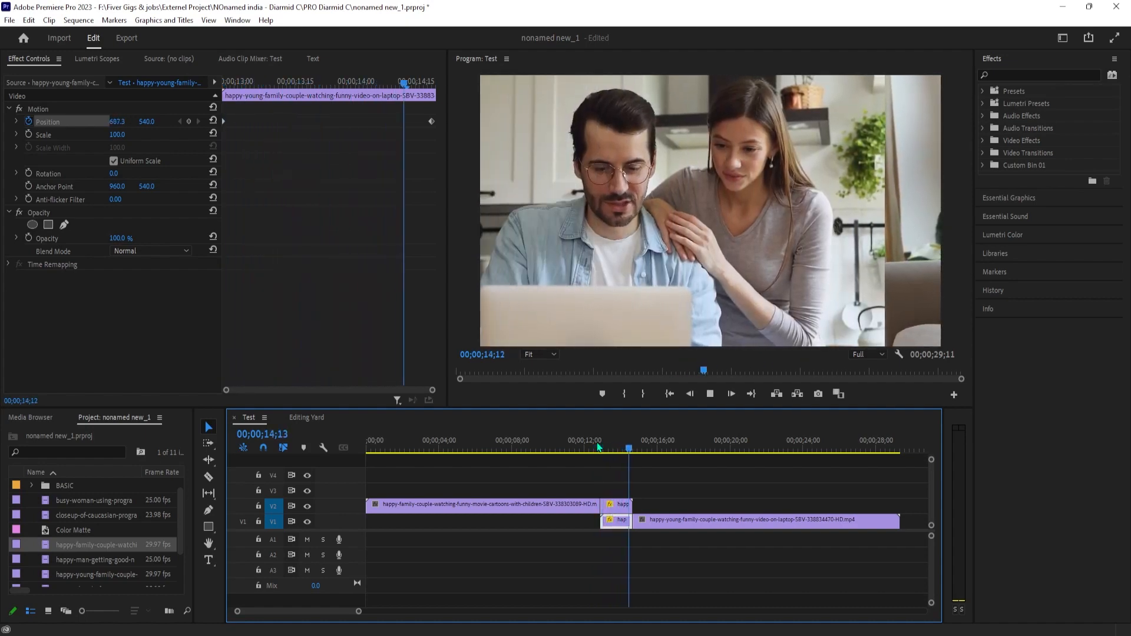
pyautogui.press('space')
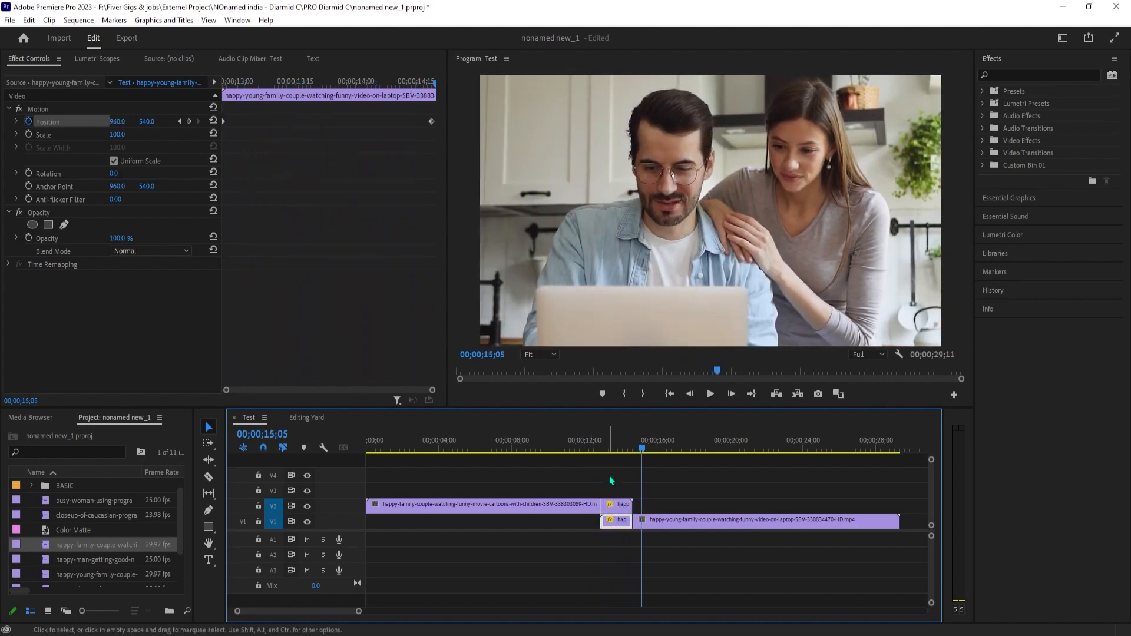
pyautogui.click(612, 448)
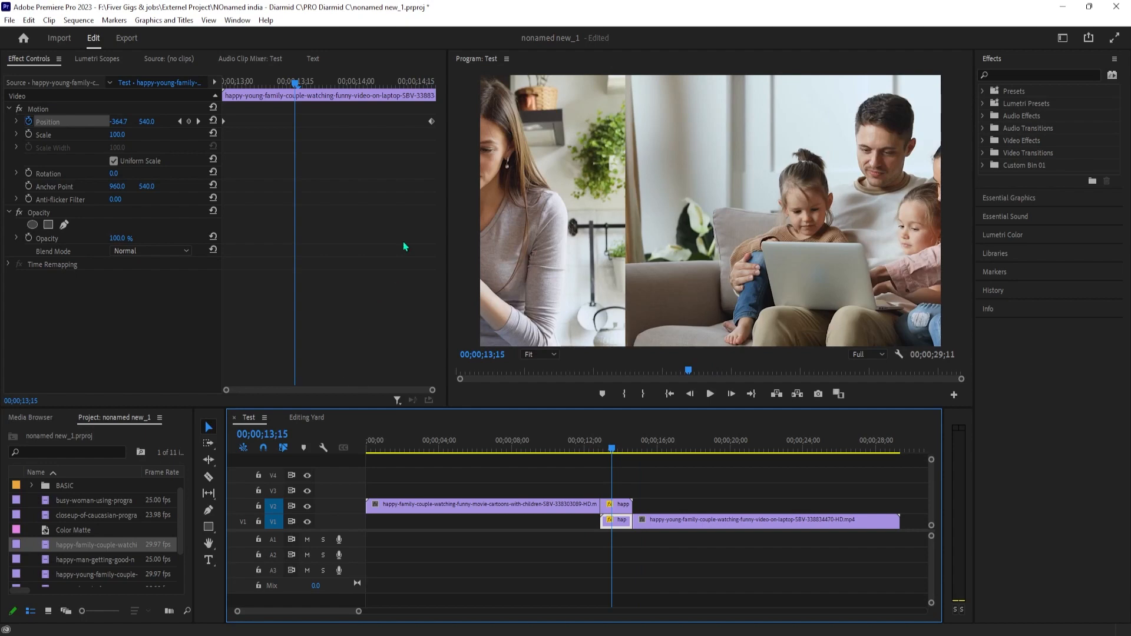
# Apply temporal Ease Out interpolation to both Position keyframes of the V2 overlap segment.
pyautogui.click(439, 142)
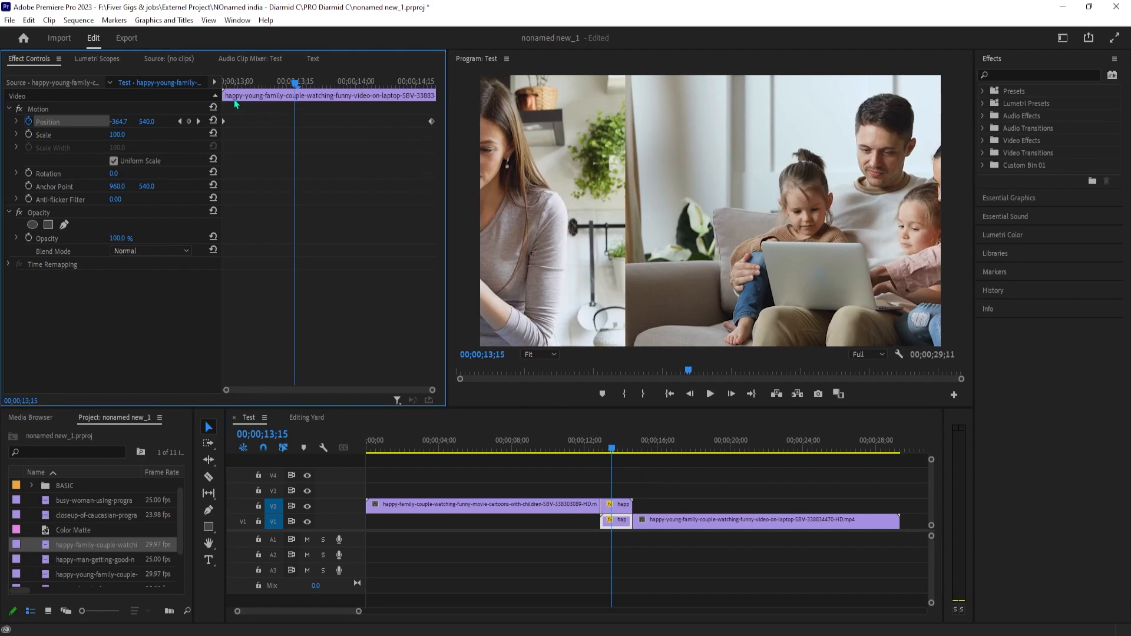
pyautogui.click(622, 505)
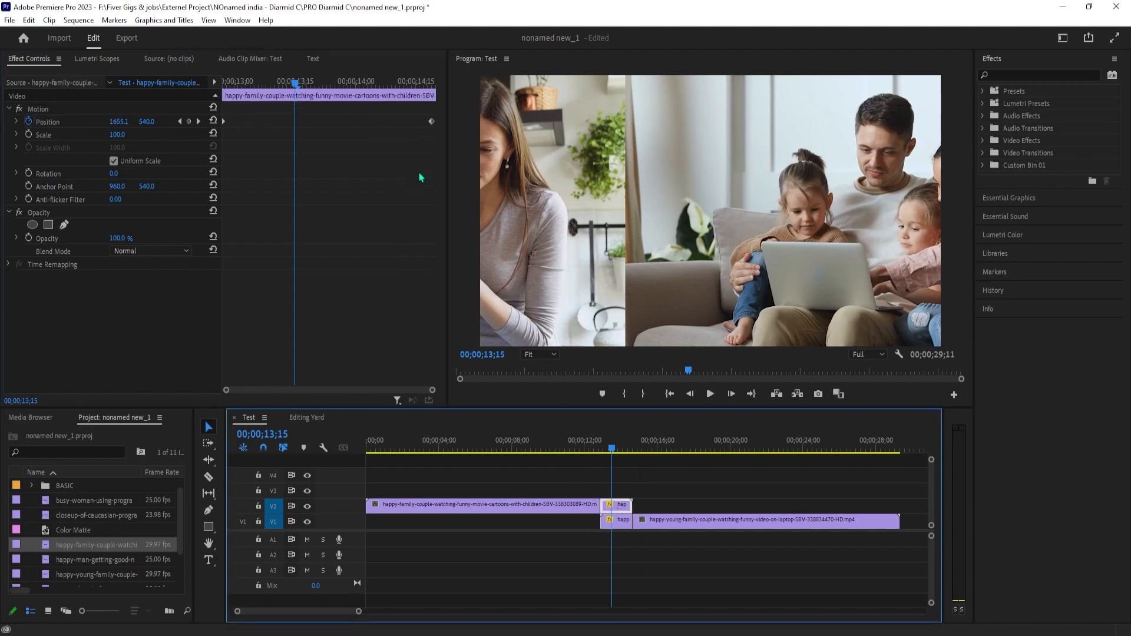
pyautogui.click(439, 137)
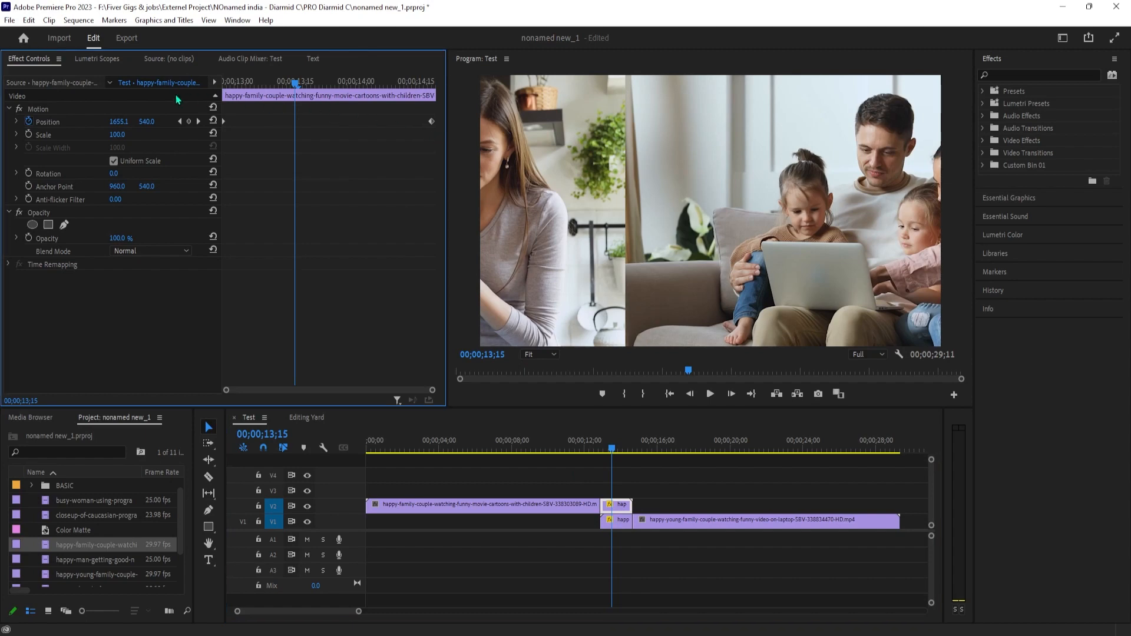
pyautogui.rightClick(433, 122)
pyautogui.moveTo(495, 227)
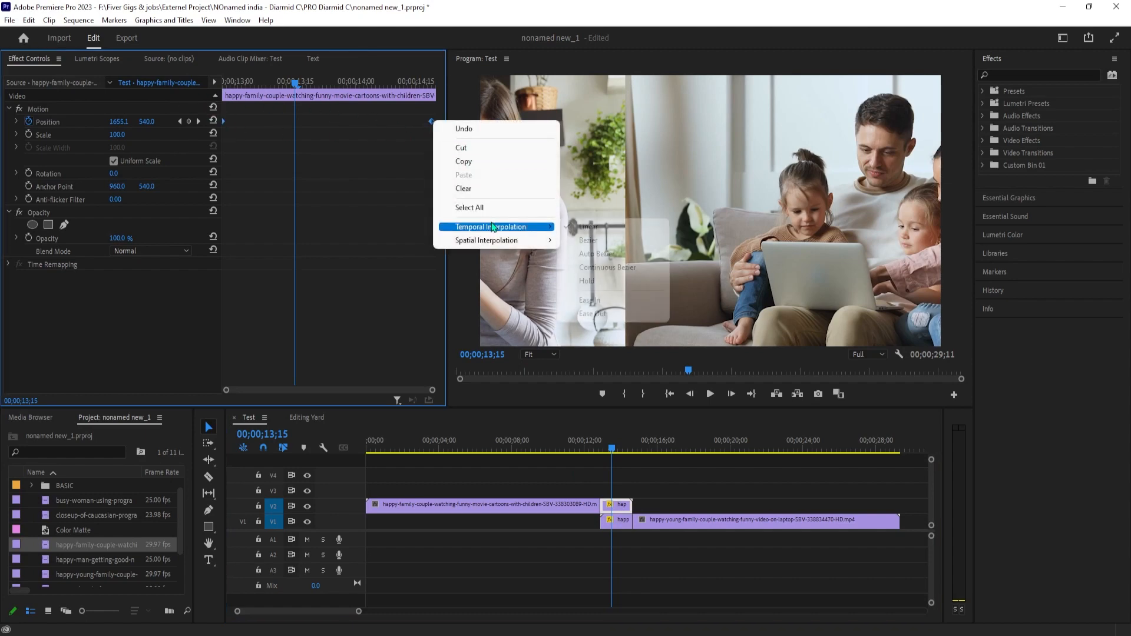
pyautogui.click(611, 315)
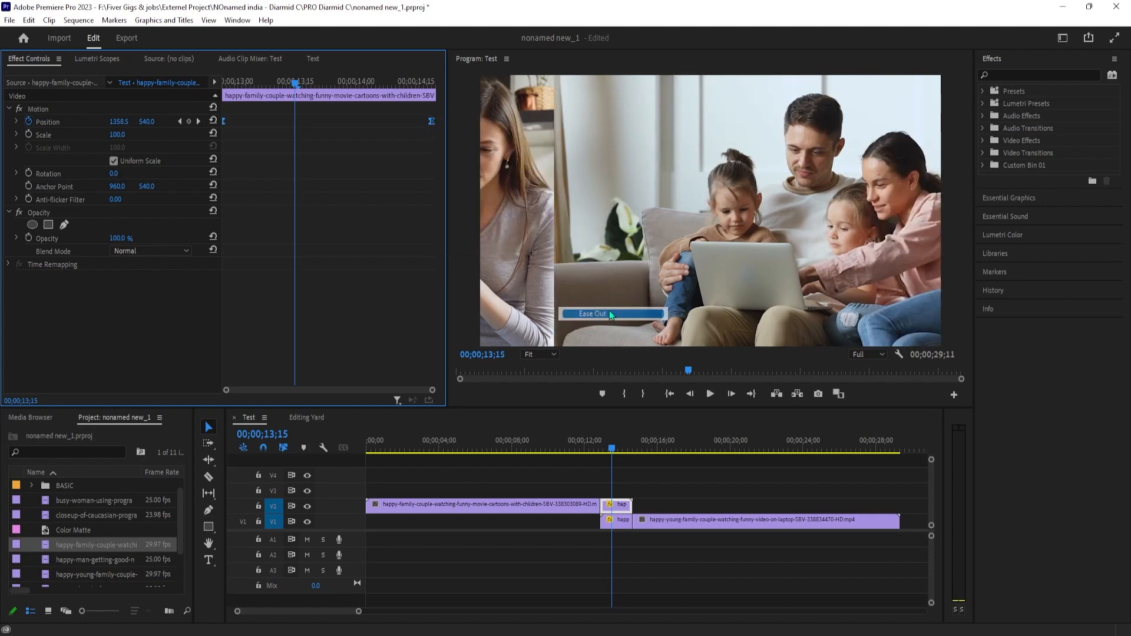
# Add temporal Ease In interpolation to the V2 segment's Position keyframes and scrub through the eased movement.
pyautogui.rightClick(429, 119)
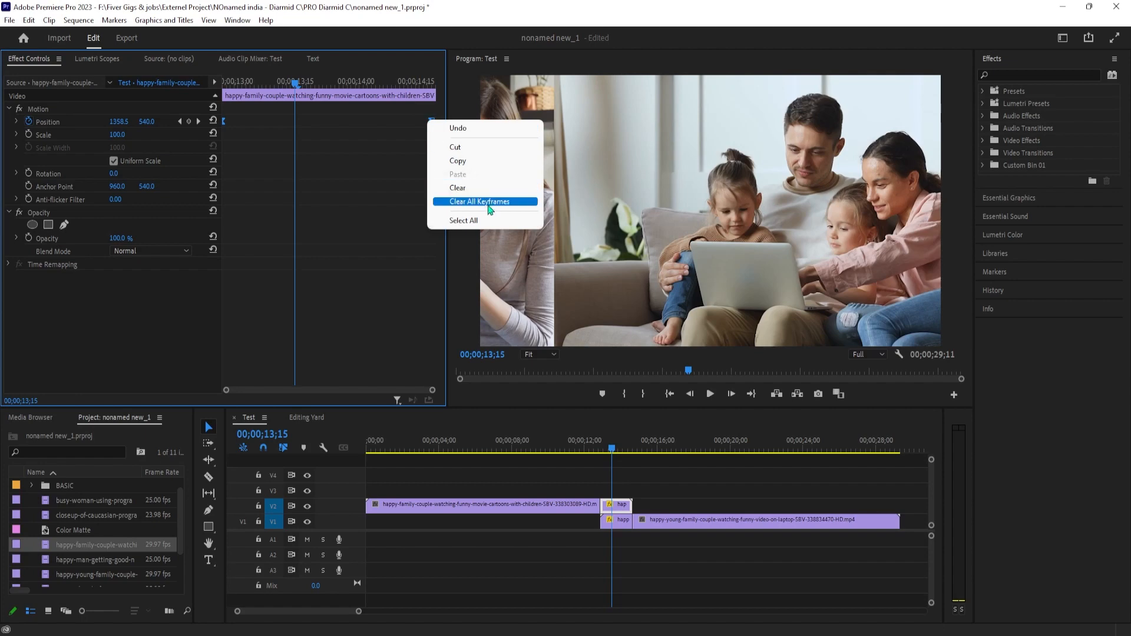
pyautogui.rightClick(432, 124)
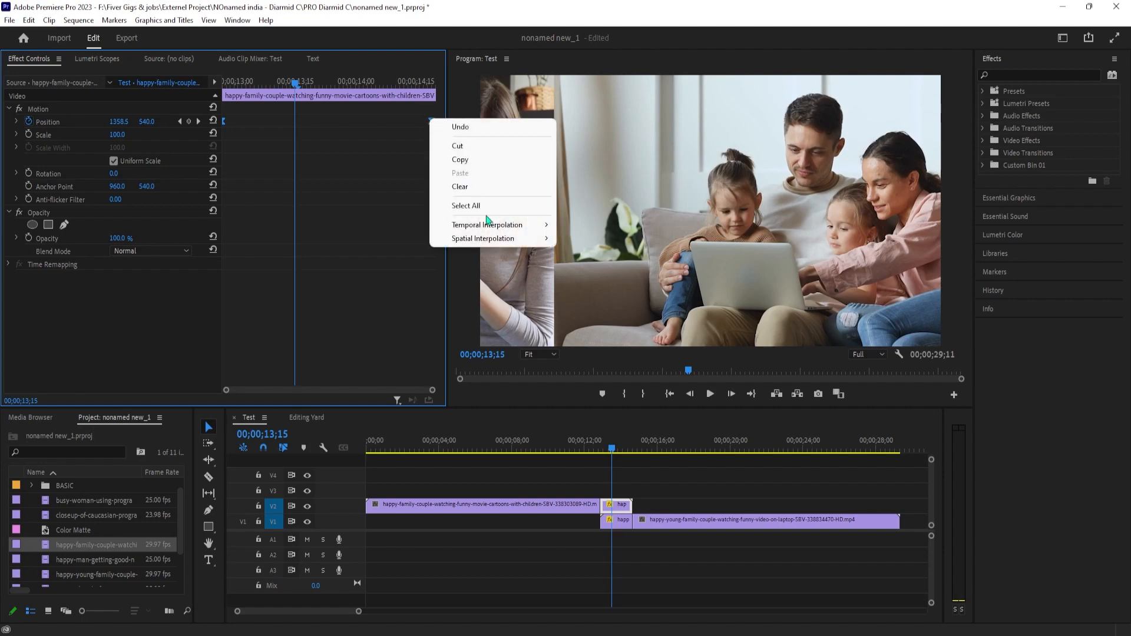
pyautogui.moveTo(487, 223)
pyautogui.click(608, 313)
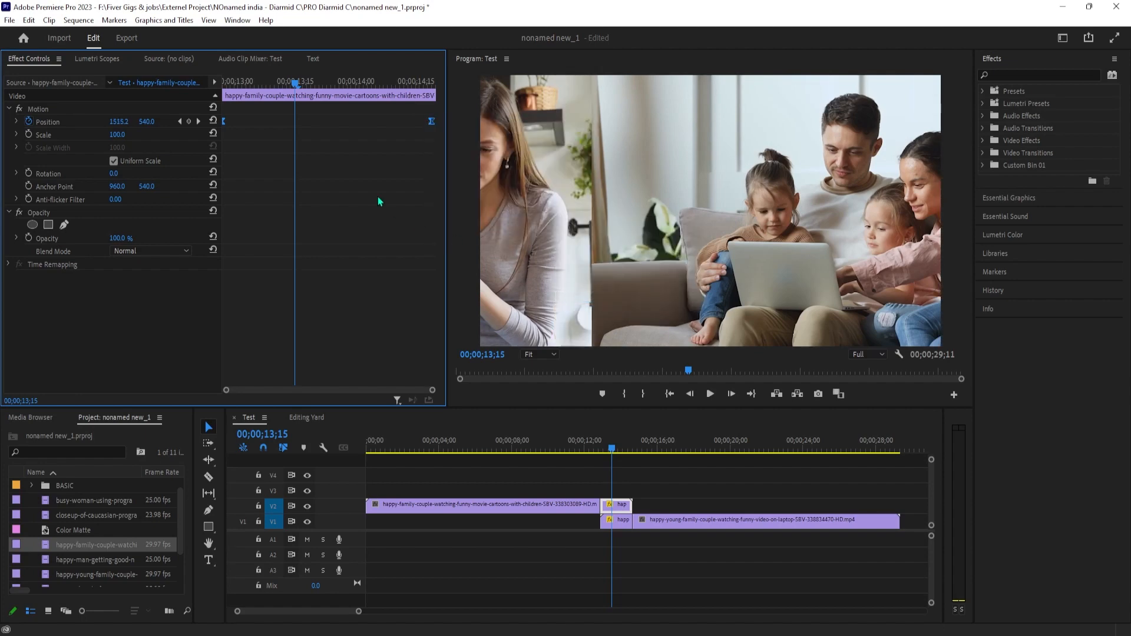
pyautogui.click(612, 451)
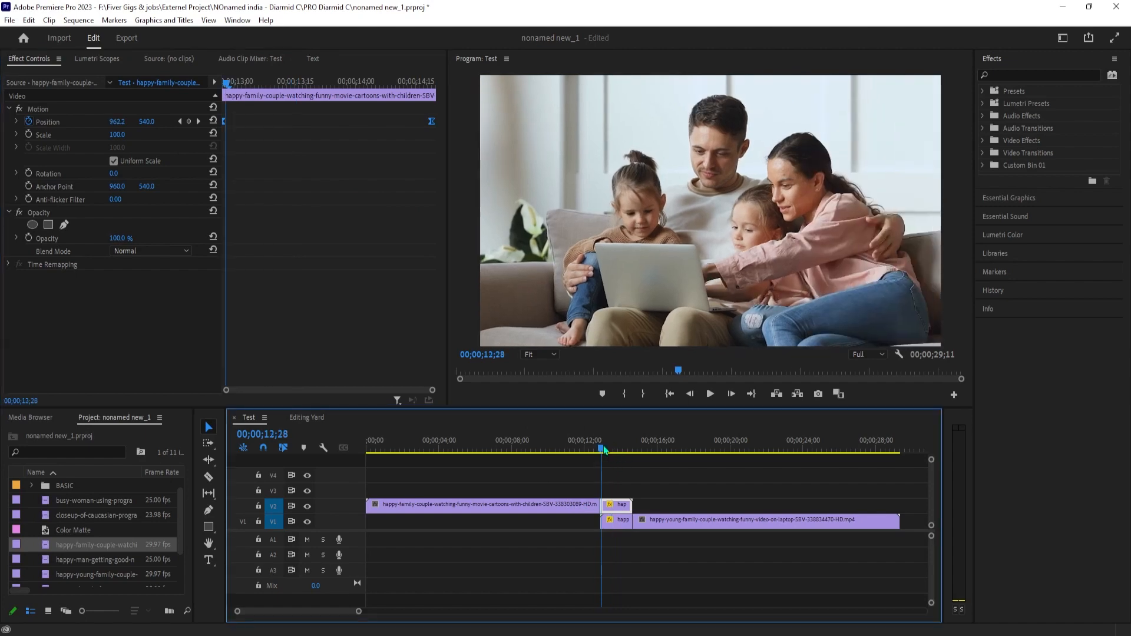
pyautogui.moveTo(613, 452); pyautogui.dragTo(614, 452)
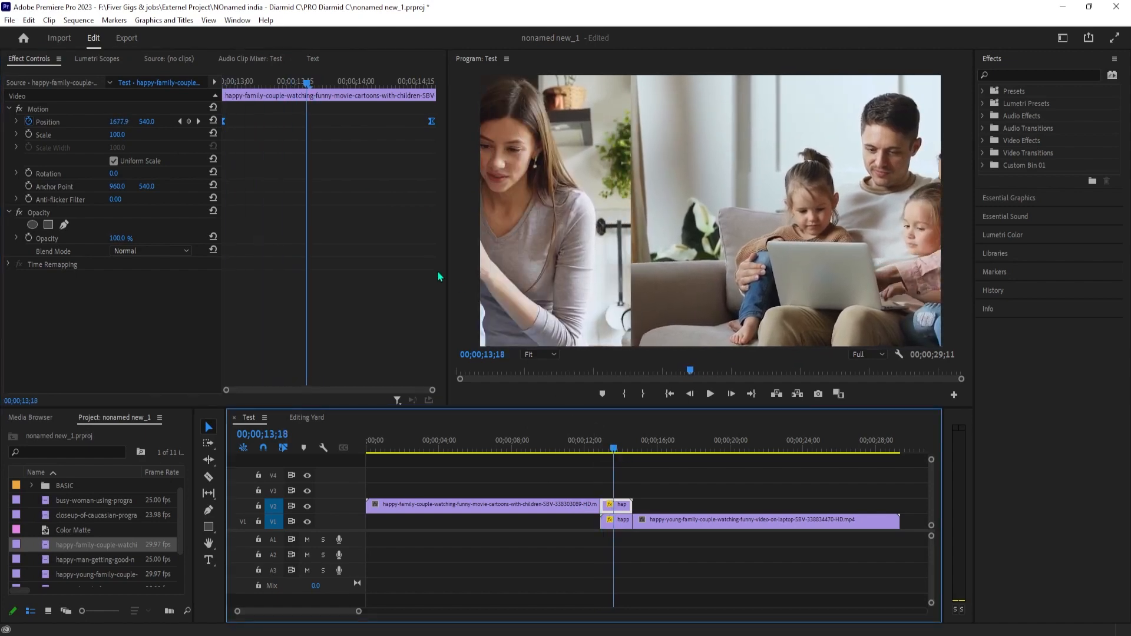
# Apply temporal Ease Out and Ease In interpolation to both Position keyframes of the V1 overlap segment.
pyautogui.click(618, 521)
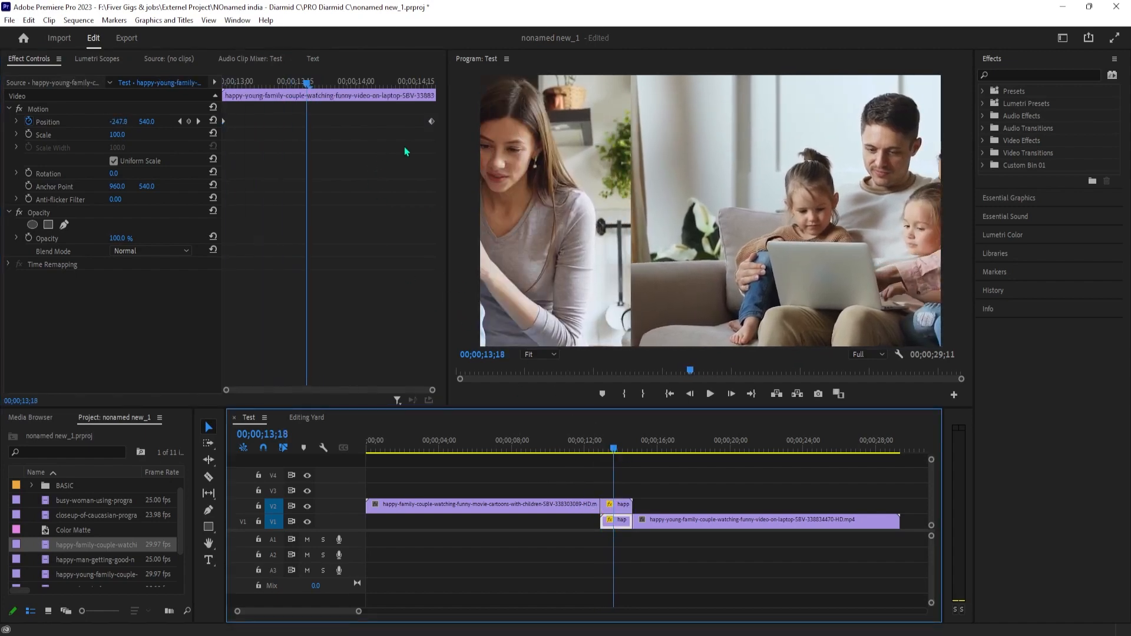
pyautogui.moveTo(434, 134); pyautogui.dragTo(194, 90)
pyautogui.rightClick(434, 130)
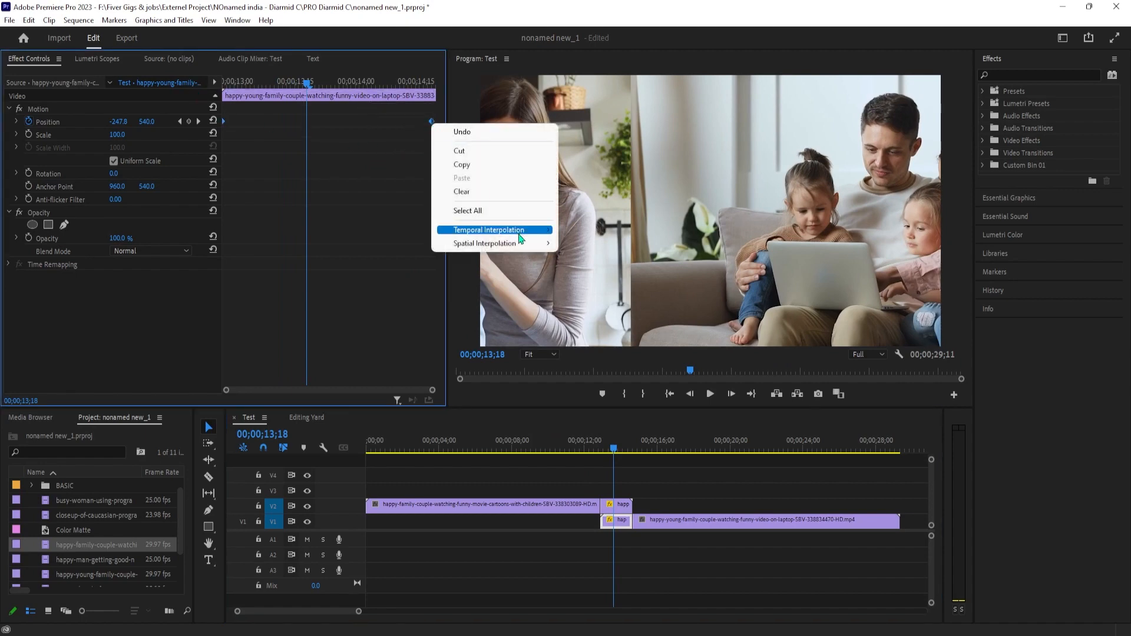
pyautogui.moveTo(518, 230)
pyautogui.click(605, 305)
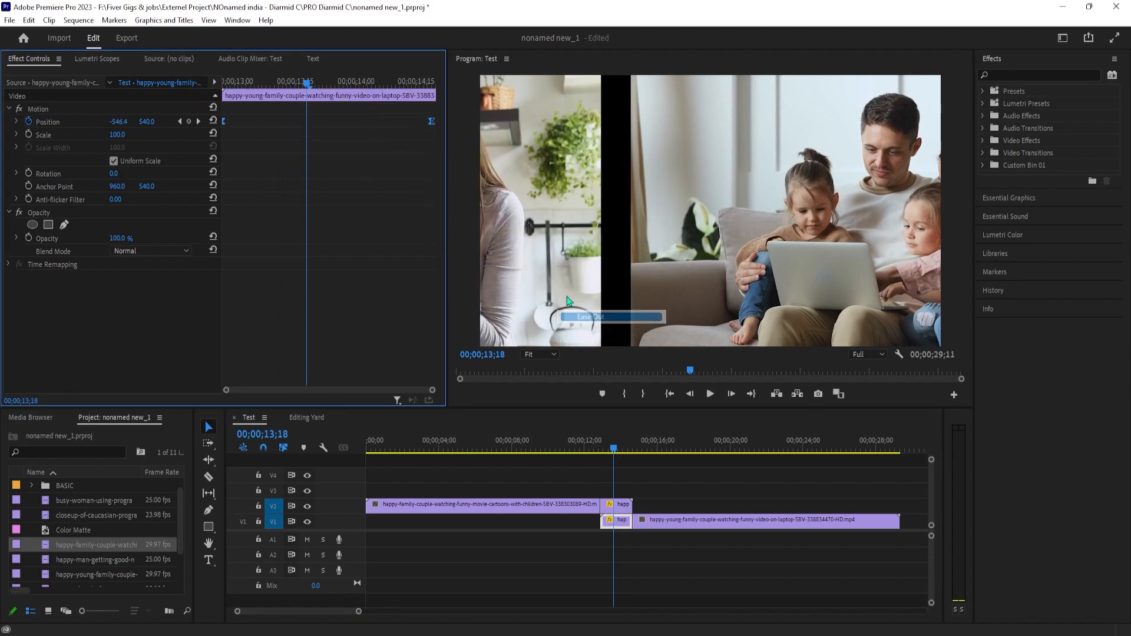
pyautogui.rightClick(432, 122)
pyautogui.moveTo(506, 229)
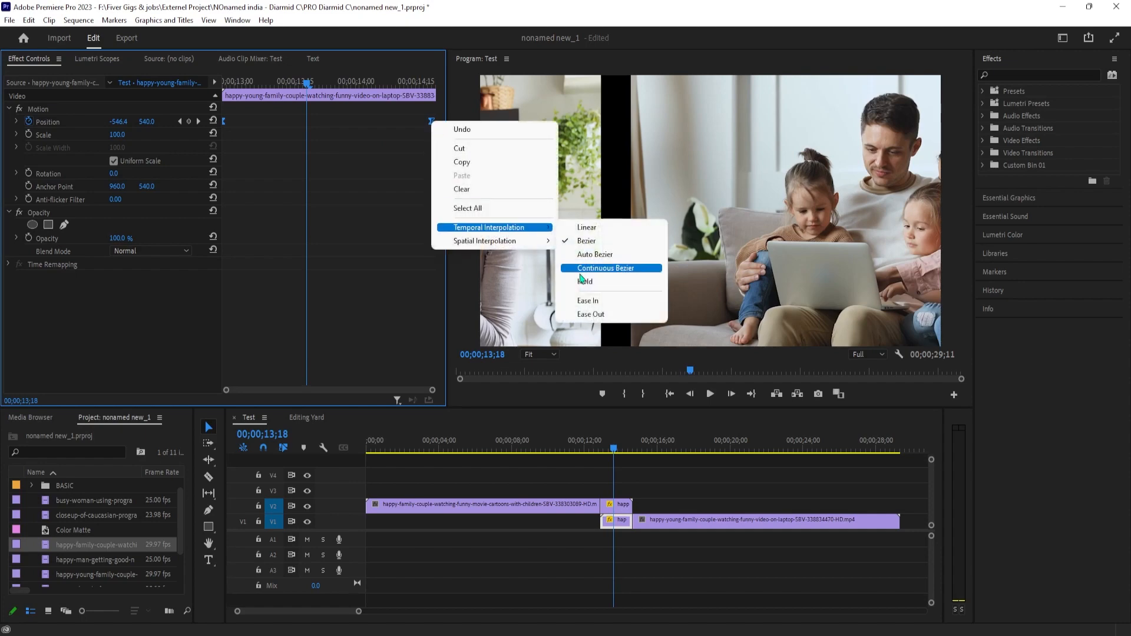
pyautogui.click(594, 306)
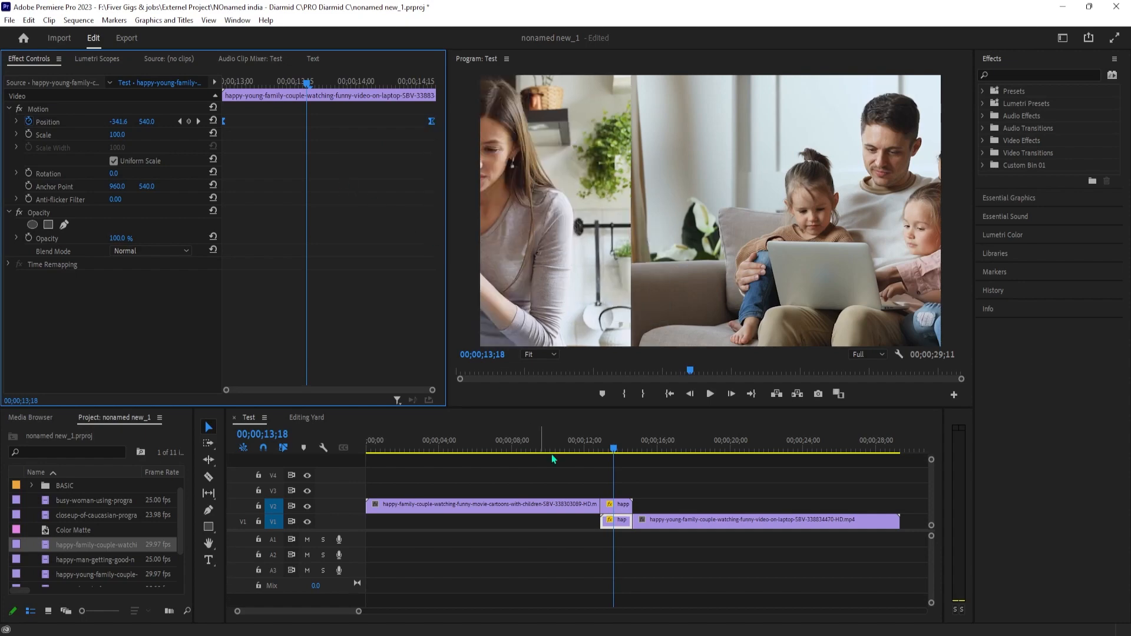
# Play the eased slide transition several times from just before the overlap.
pyautogui.click(590, 442)
pyautogui.press('space')
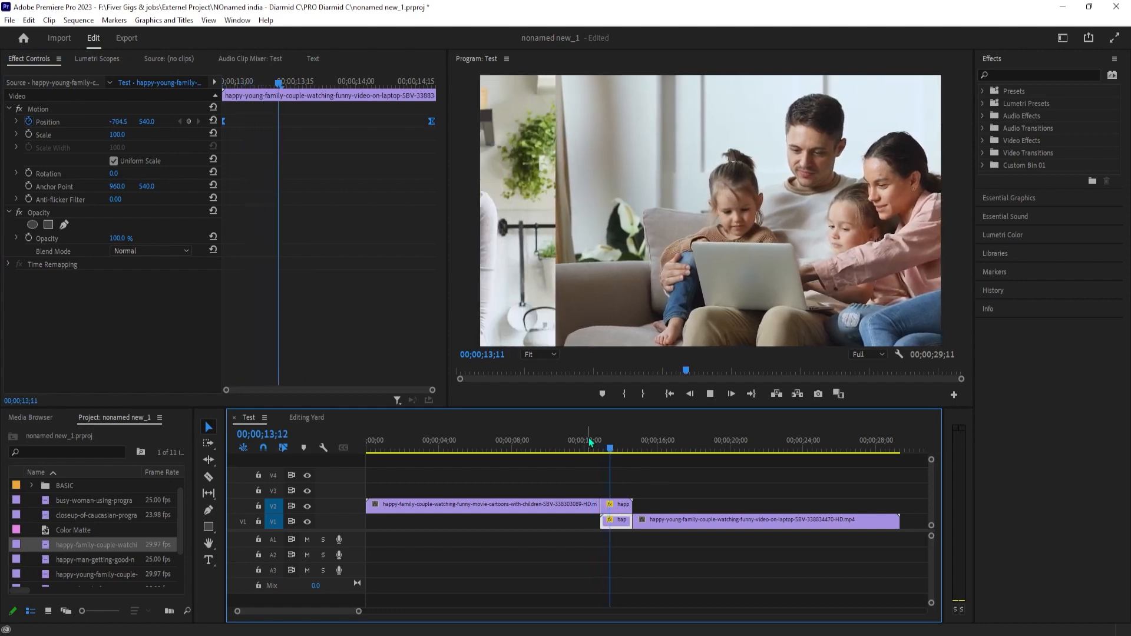
pyautogui.press('space')
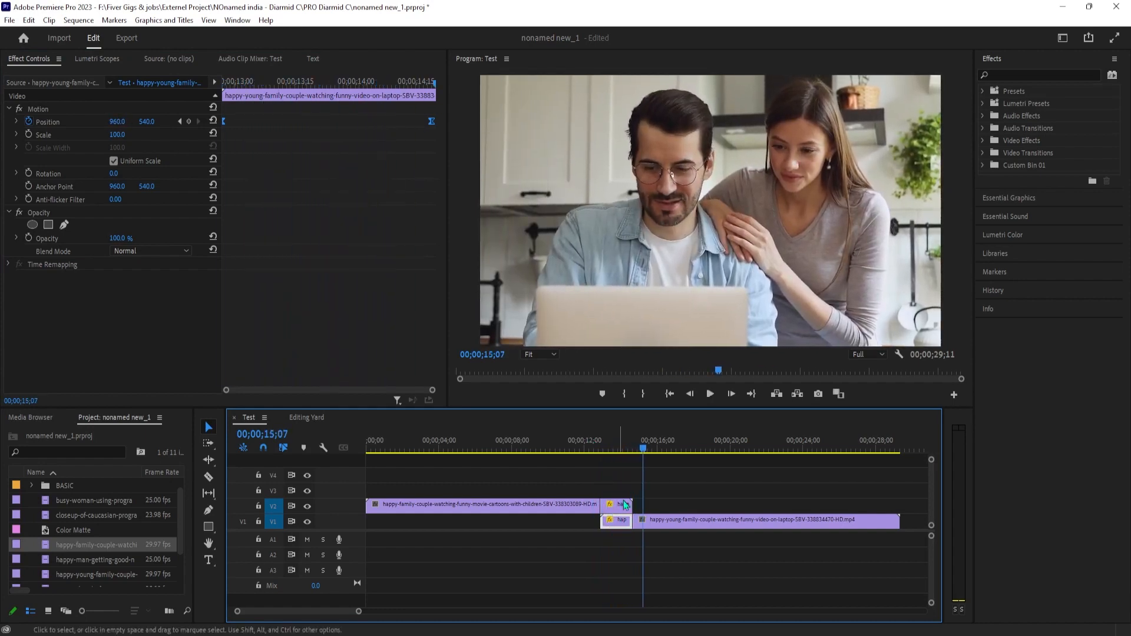
pyautogui.click(596, 452)
pyautogui.press('space')
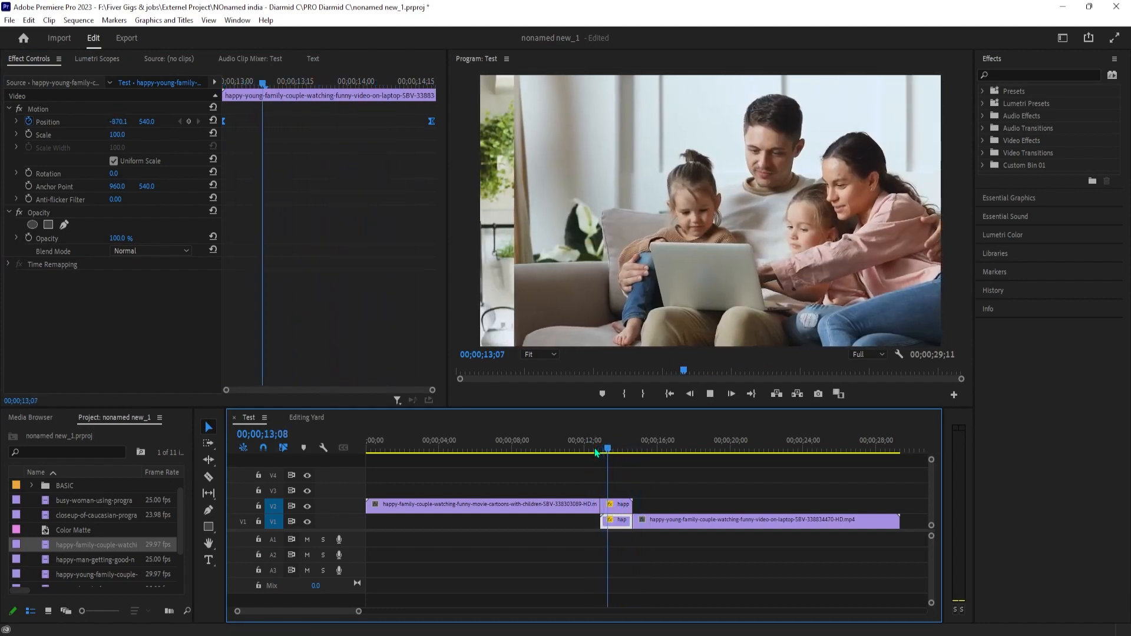
pyautogui.press('space')
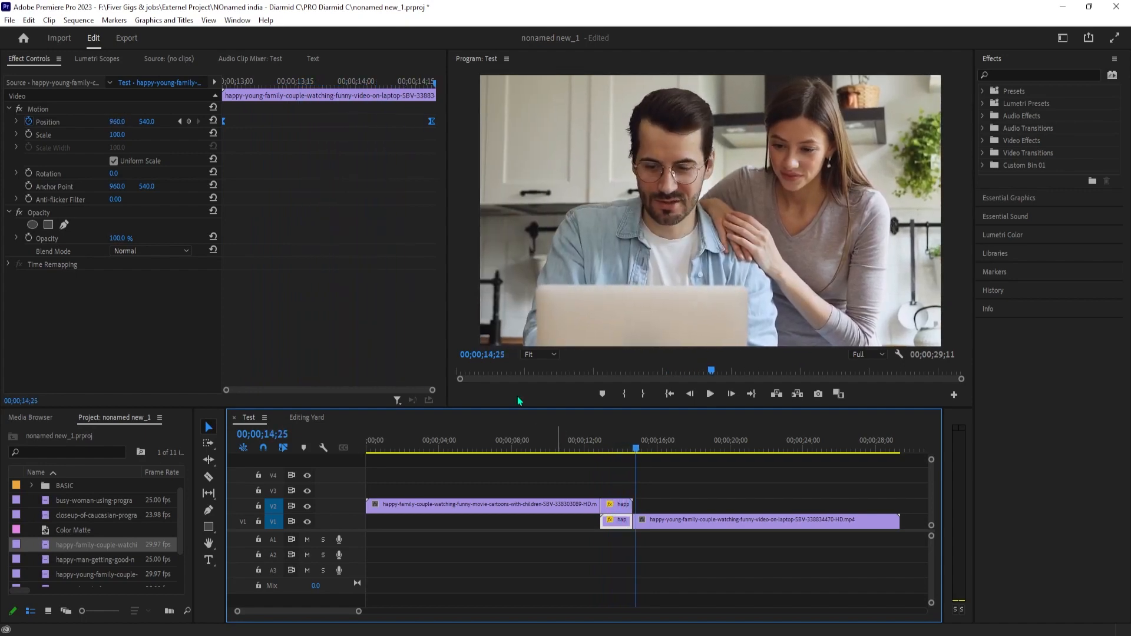
pyautogui.click(607, 451)
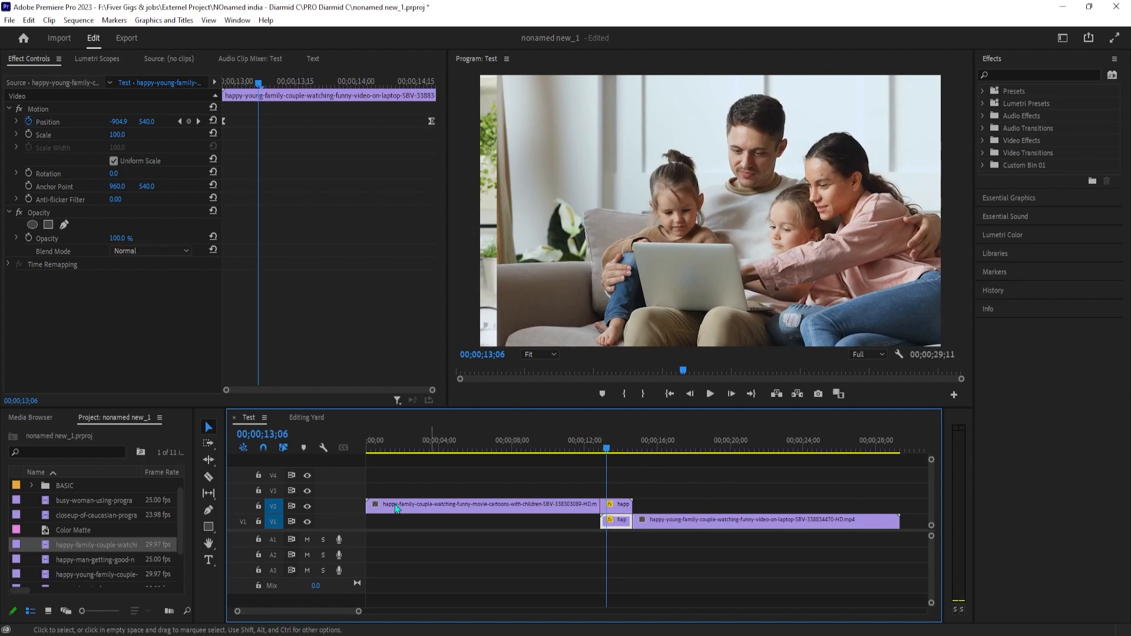
pyautogui.scroll(-3, 134, 553)
pyautogui.scroll(4, 134, 554)
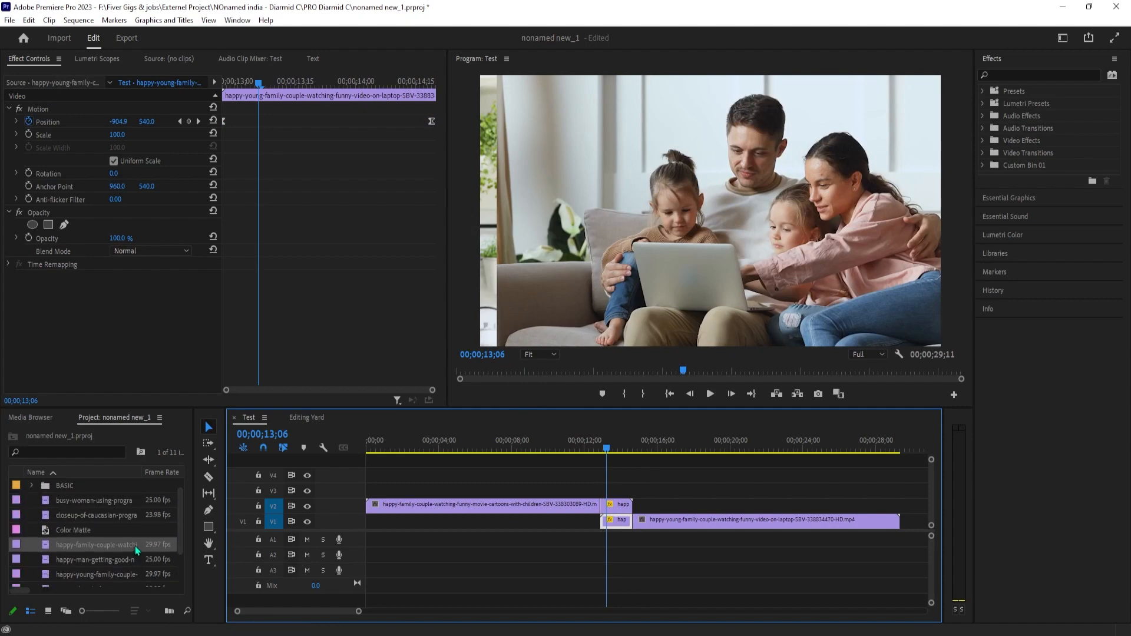
pyautogui.scroll(-4, 135, 548)
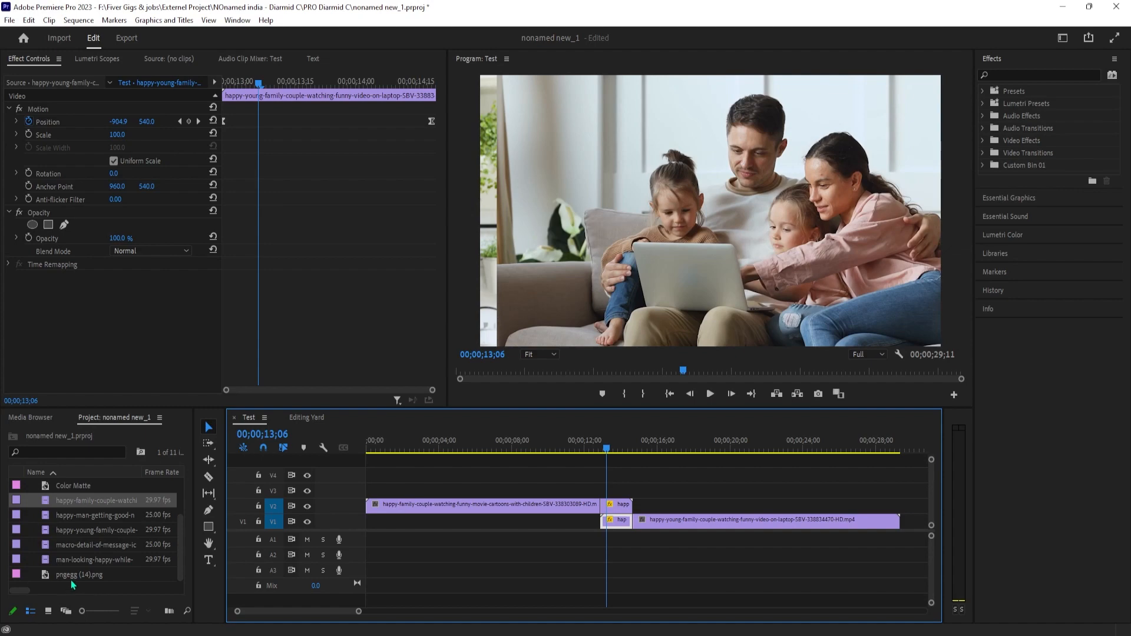
pyautogui.press('space')
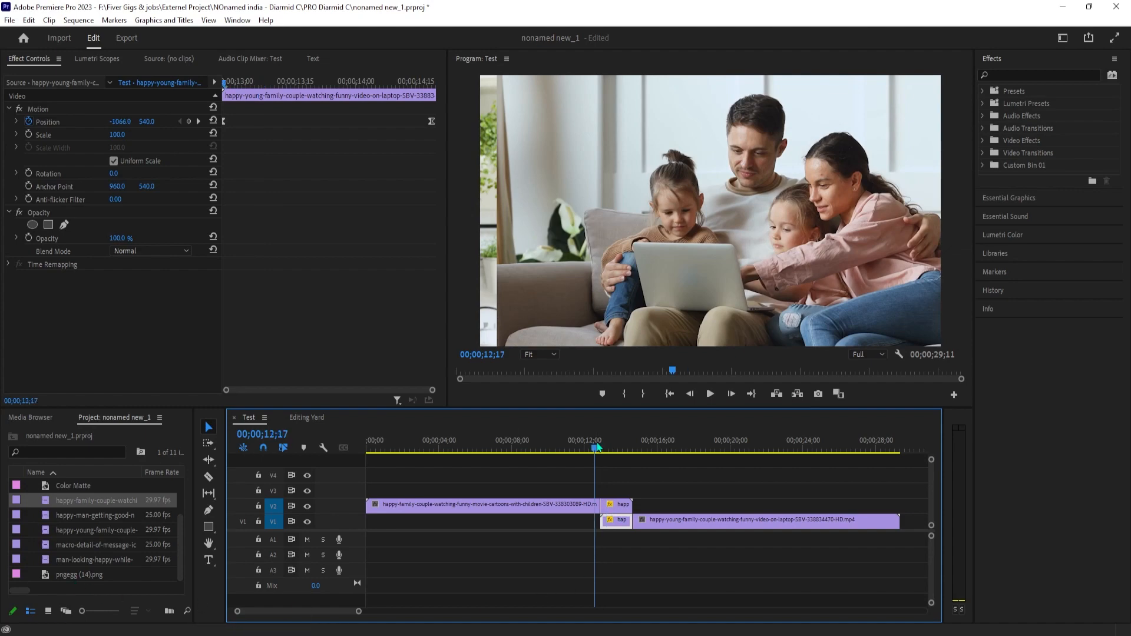
pyautogui.press('space')
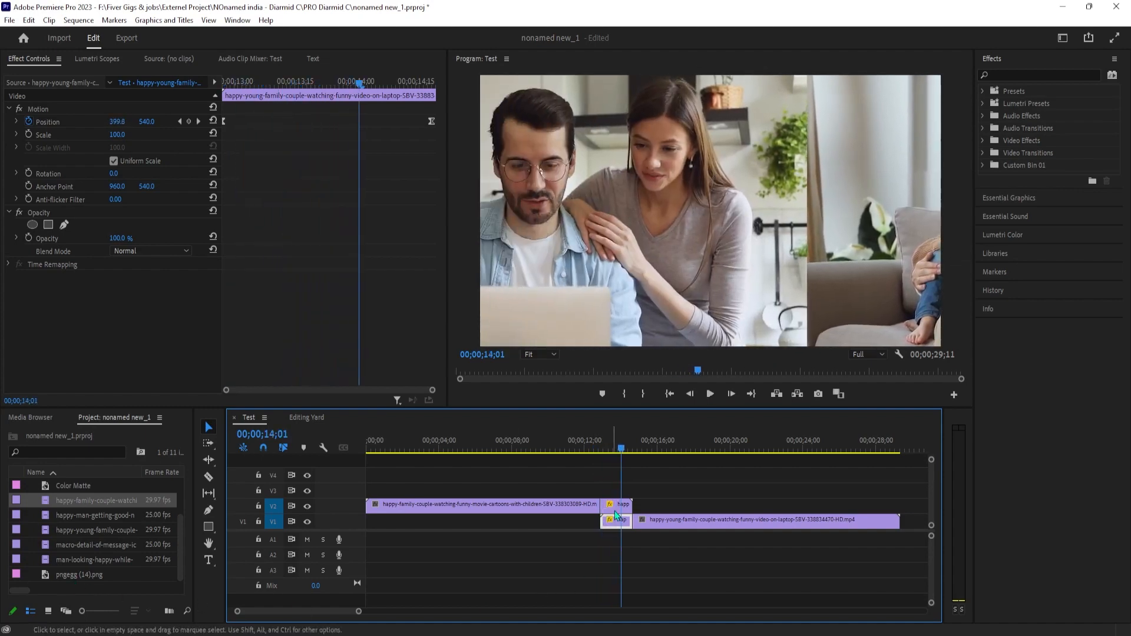
pyautogui.moveTo(434, 128); pyautogui.dragTo(214, 106)
pyautogui.rightClick(428, 124)
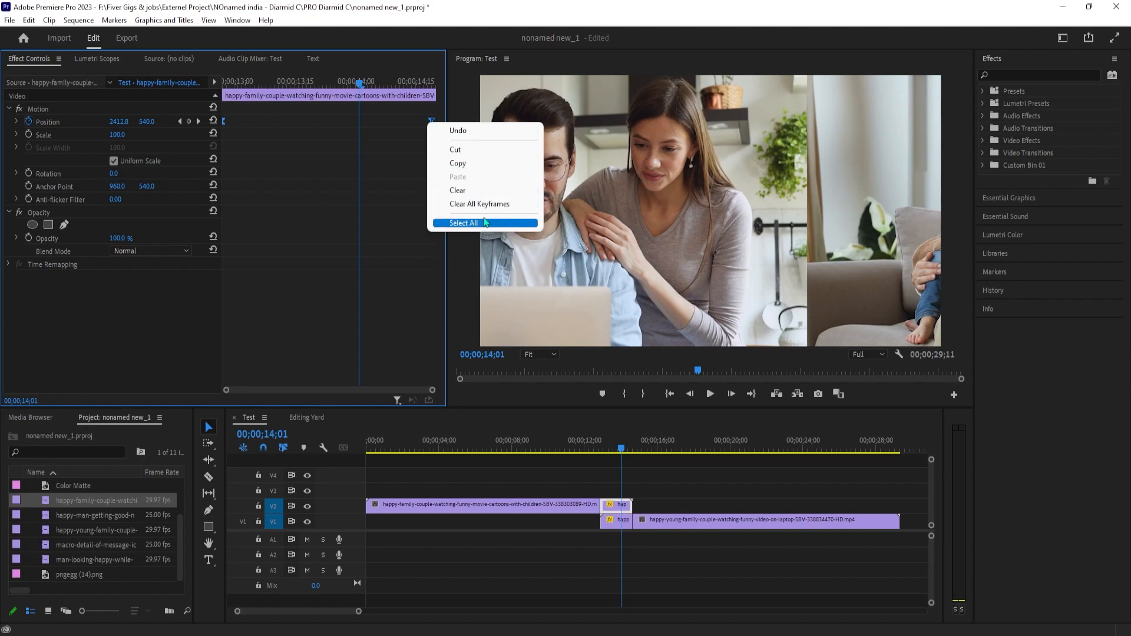
pyautogui.rightClick(430, 121)
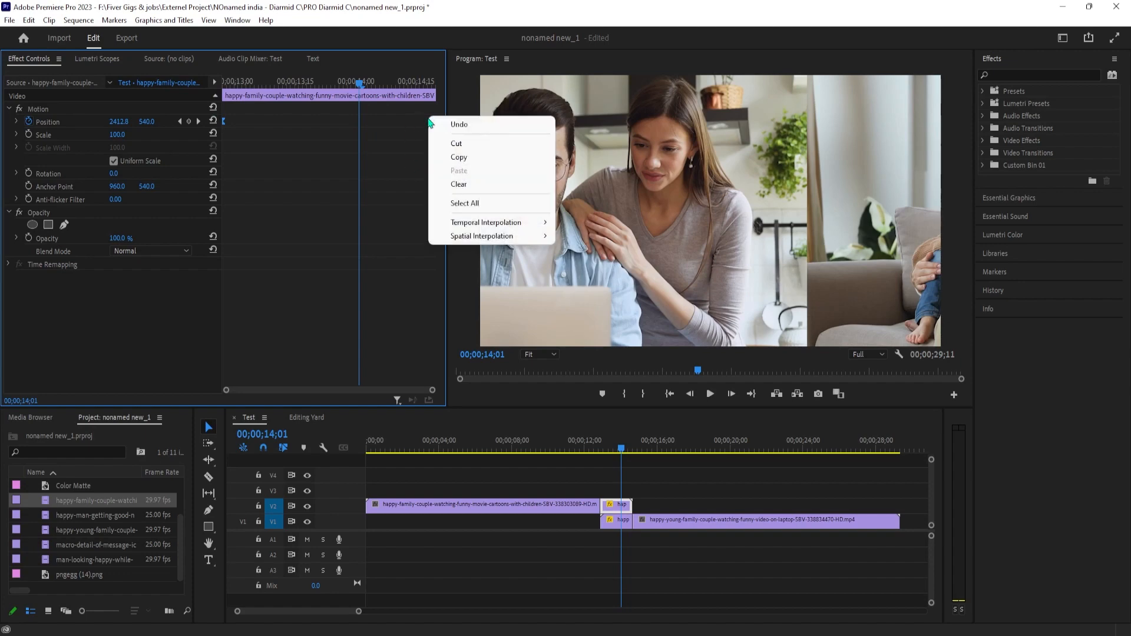
pyautogui.click(426, 120)
pyautogui.rightClick(432, 123)
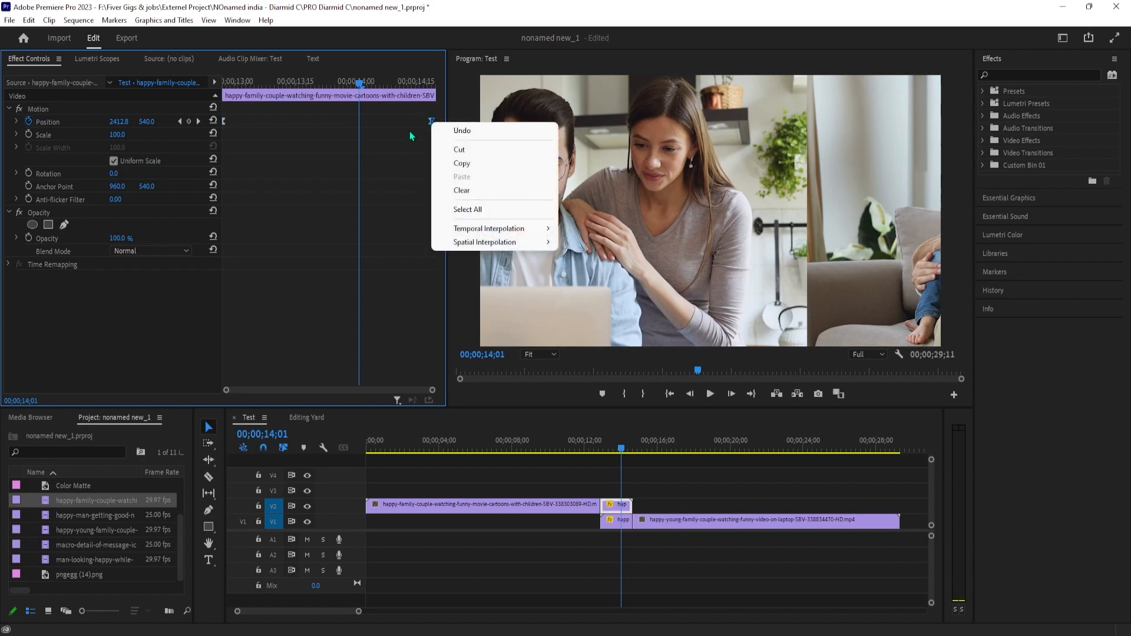
pyautogui.click(411, 132)
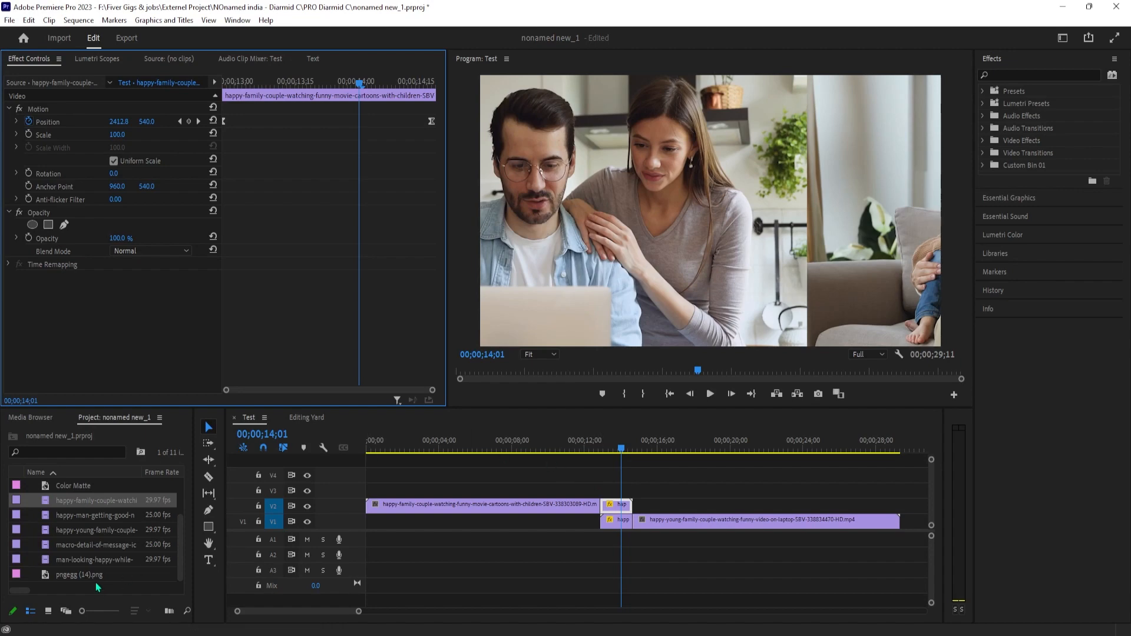
# Place the Adjustment Layer on track V3 above the overlap and trim it to the overlap's length.
pyautogui.scroll(3, 98, 554)
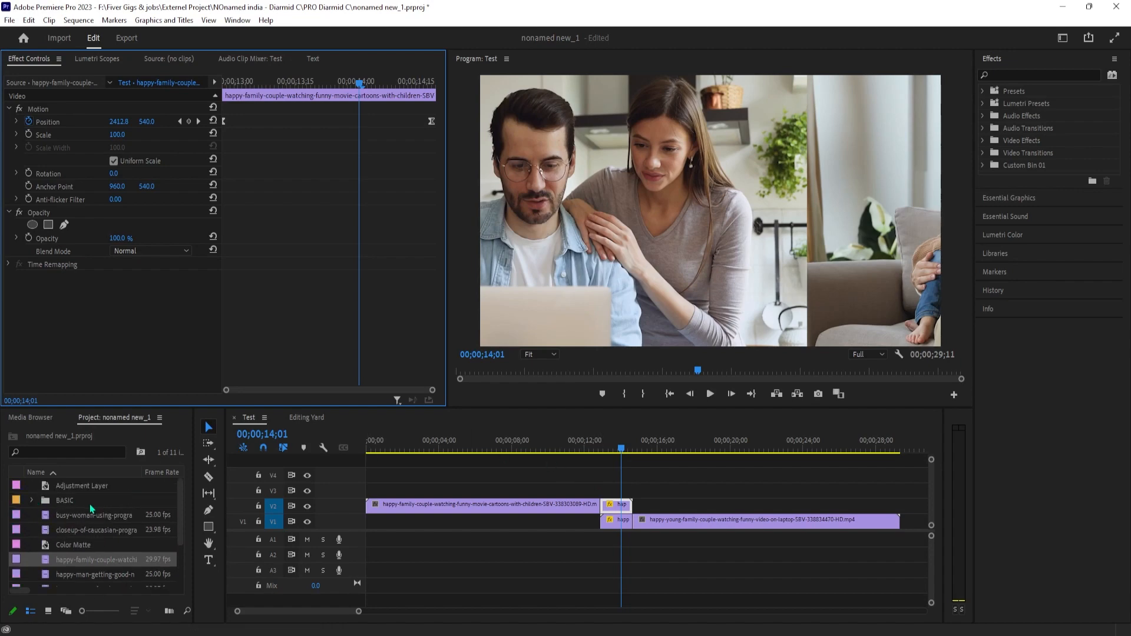
pyautogui.moveTo(90, 487); pyautogui.dragTo(610, 490)
pyautogui.moveTo(692, 490); pyautogui.dragTo(632, 490)
pyautogui.click(619, 446)
pyautogui.scroll(-3, 161, 583)
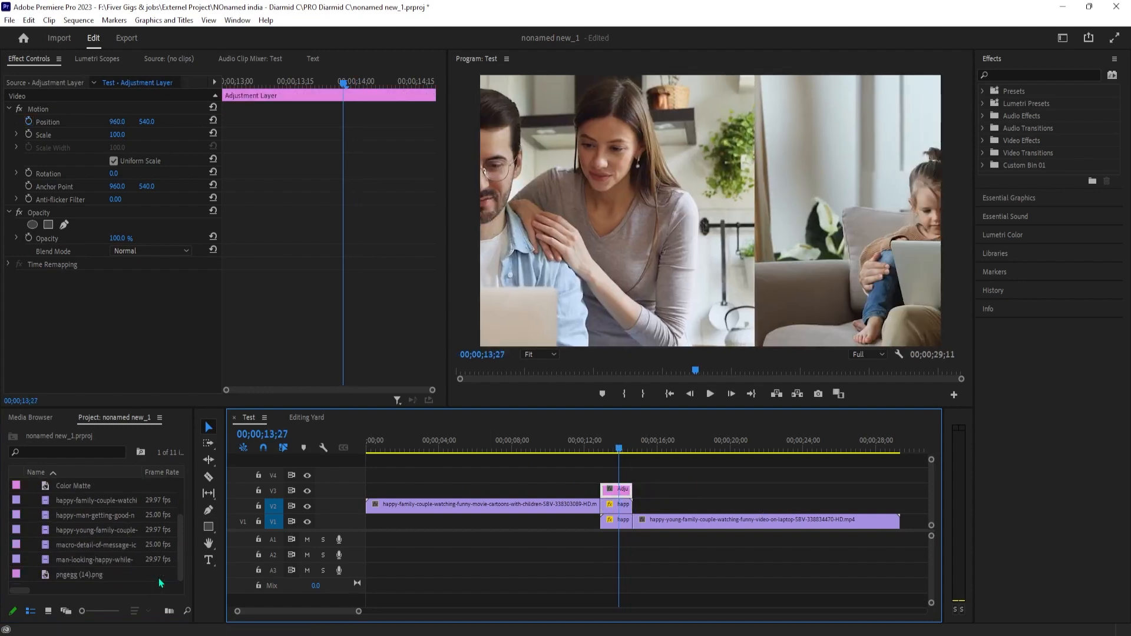
pyautogui.rightClick(133, 582)
pyautogui.rightClick(120, 585)
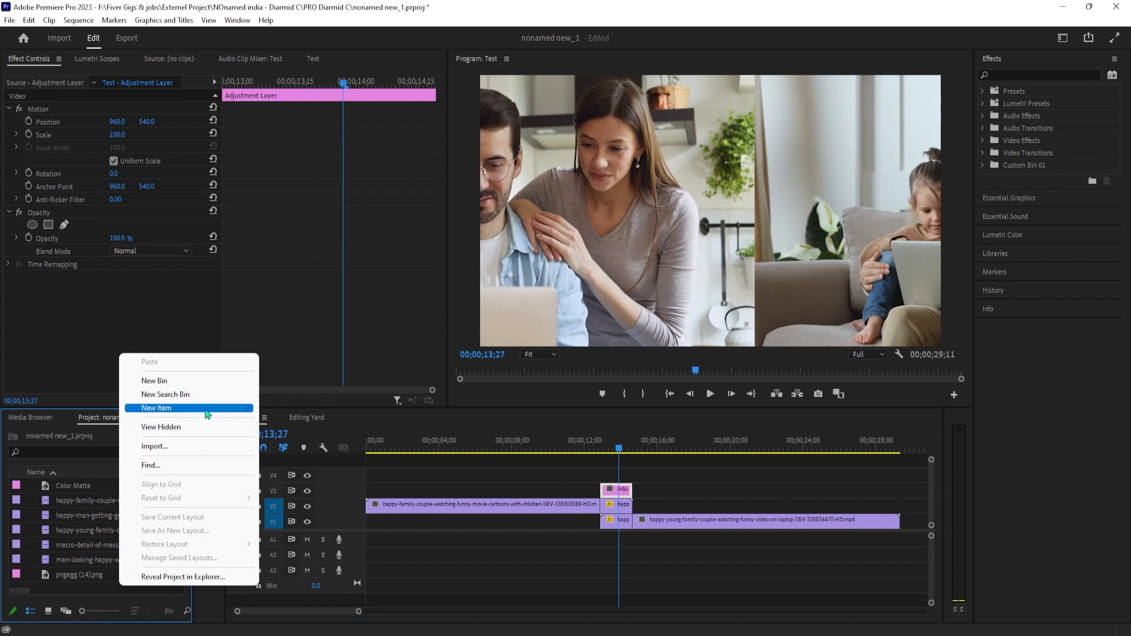
pyautogui.moveTo(206, 408)
pyautogui.click(636, 492)
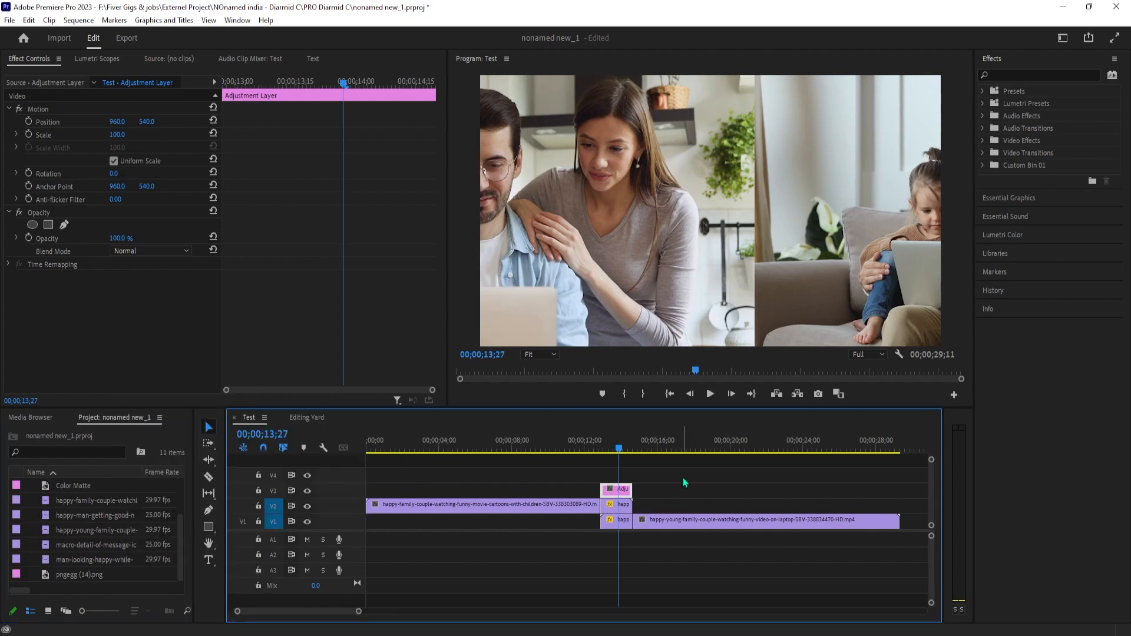
# Search the effects for "direct" and apply Directional Blur to the adjustment layer on V3.
pyautogui.click(1019, 73)
pyautogui.write('direct')
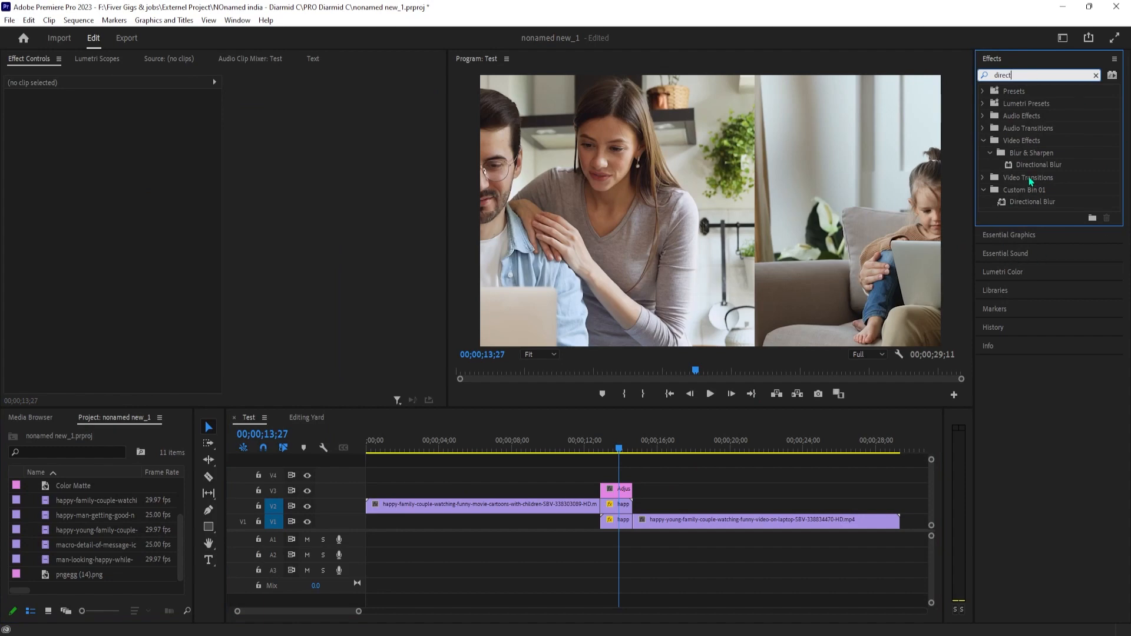
pyautogui.moveTo(1039, 165); pyautogui.dragTo(607, 507)
pyautogui.moveTo(609, 497); pyautogui.dragTo(610, 492)
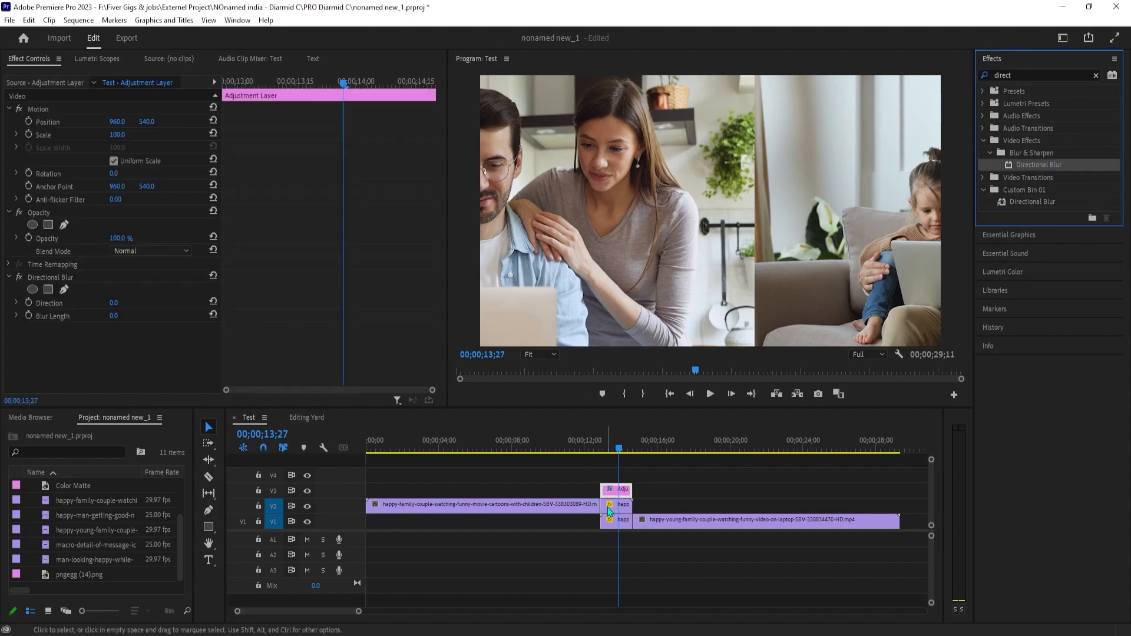
# Enable Blur Length keyframing at 0 at the start of the adjustment layer, at 00;00;12;27.
pyautogui.click(618, 452)
pyautogui.moveTo(619, 452); pyautogui.dragTo(601, 453)
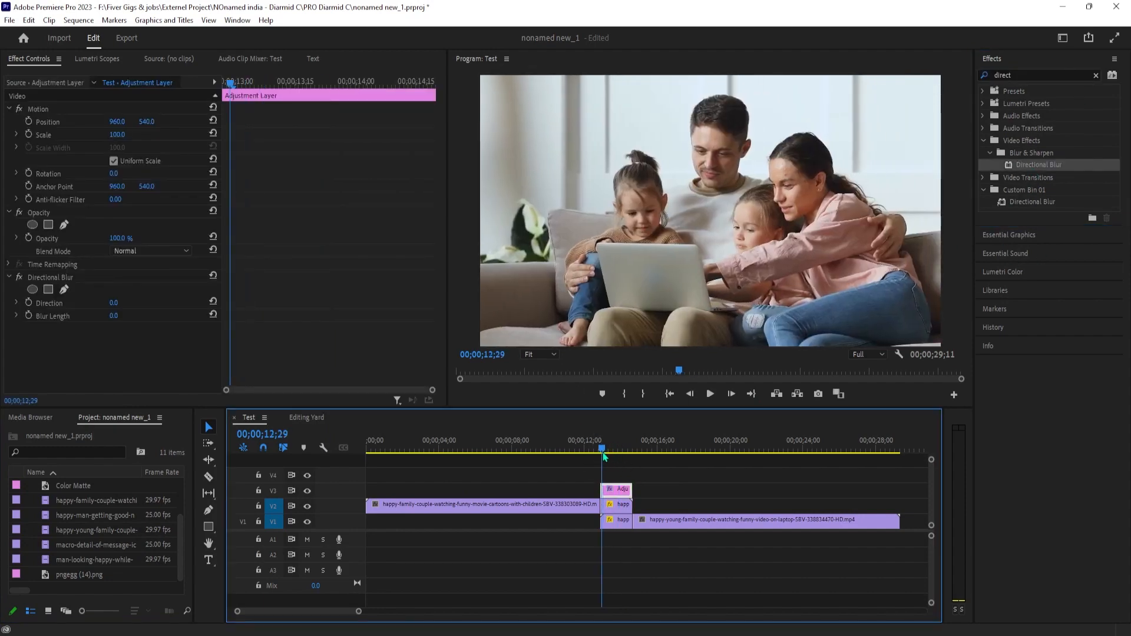
pyautogui.moveTo(231, 83); pyautogui.dragTo(219, 87)
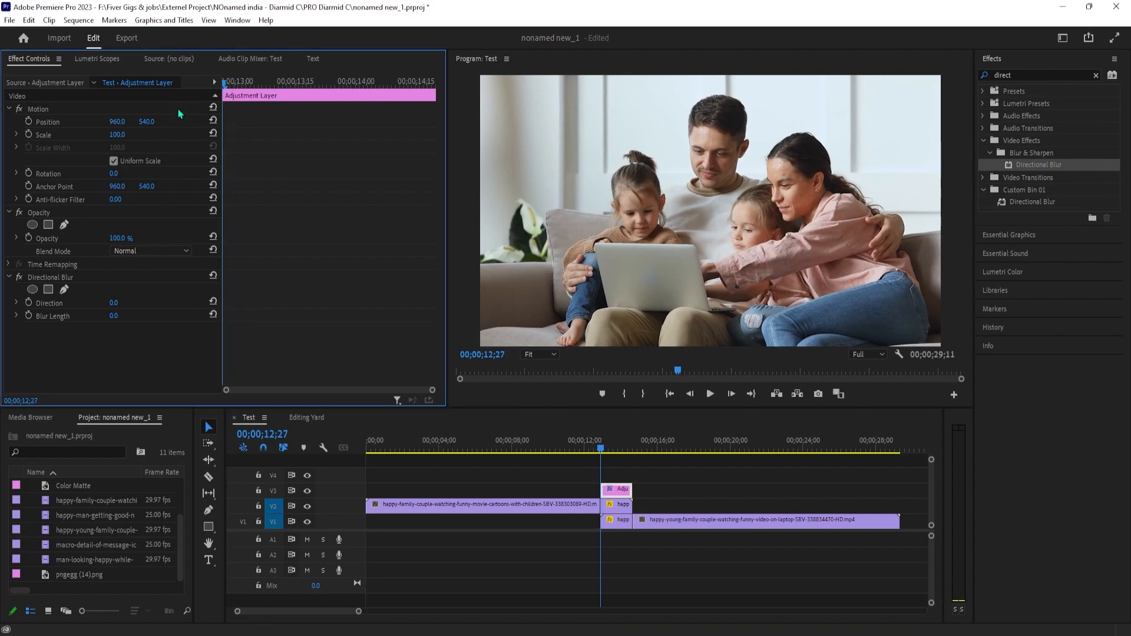
pyautogui.click(57, 279)
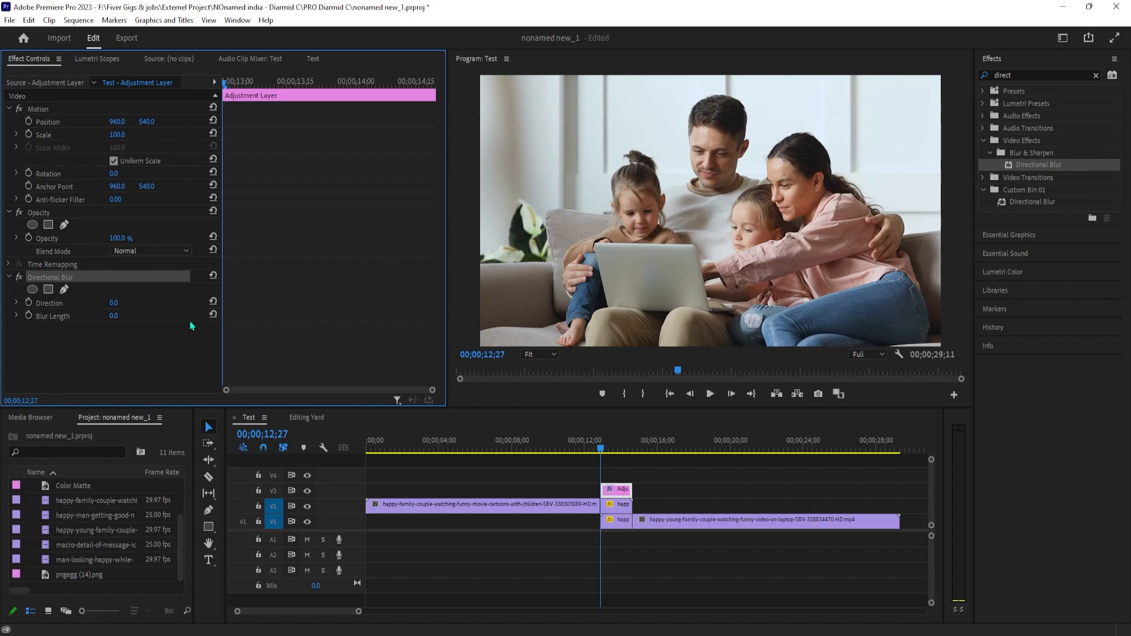
pyautogui.click(27, 317)
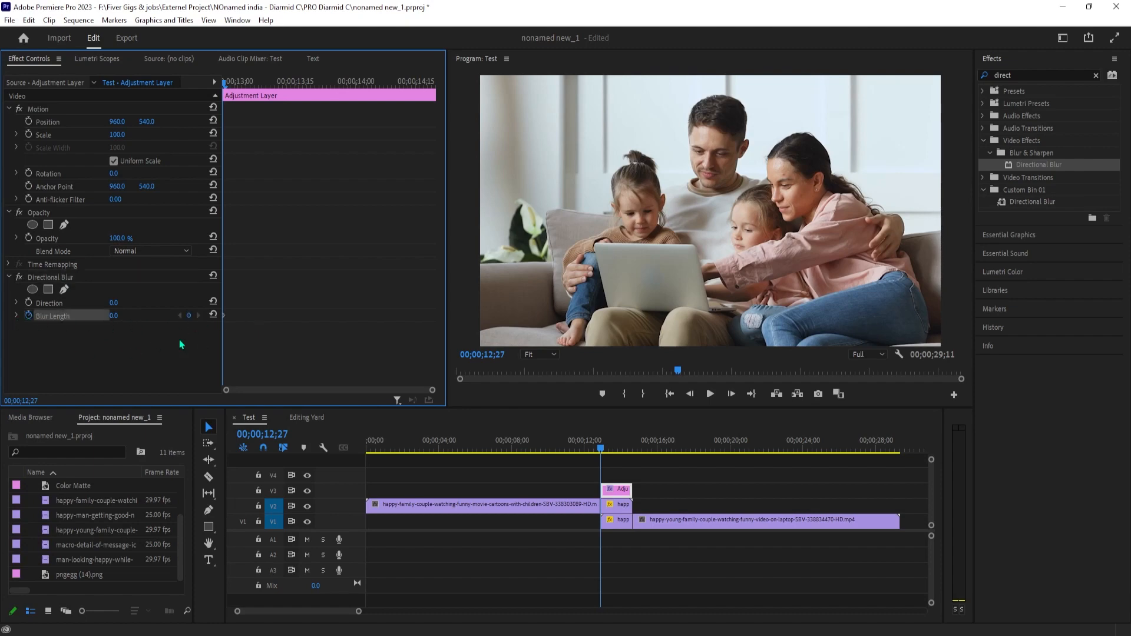
# Add a Blur Length keyframe of 98 at 00;00;13;21 and set the blur Direction to 90°.
pyautogui.click(617, 455)
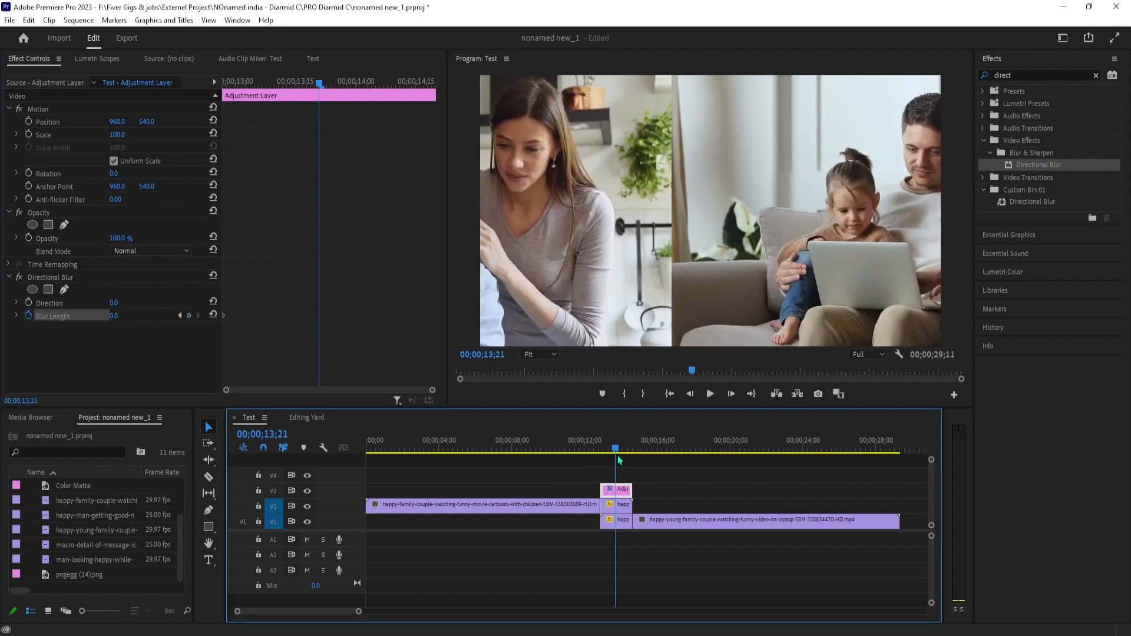
pyautogui.moveTo(113, 316); pyautogui.dragTo(172, 316)
pyautogui.click(120, 301)
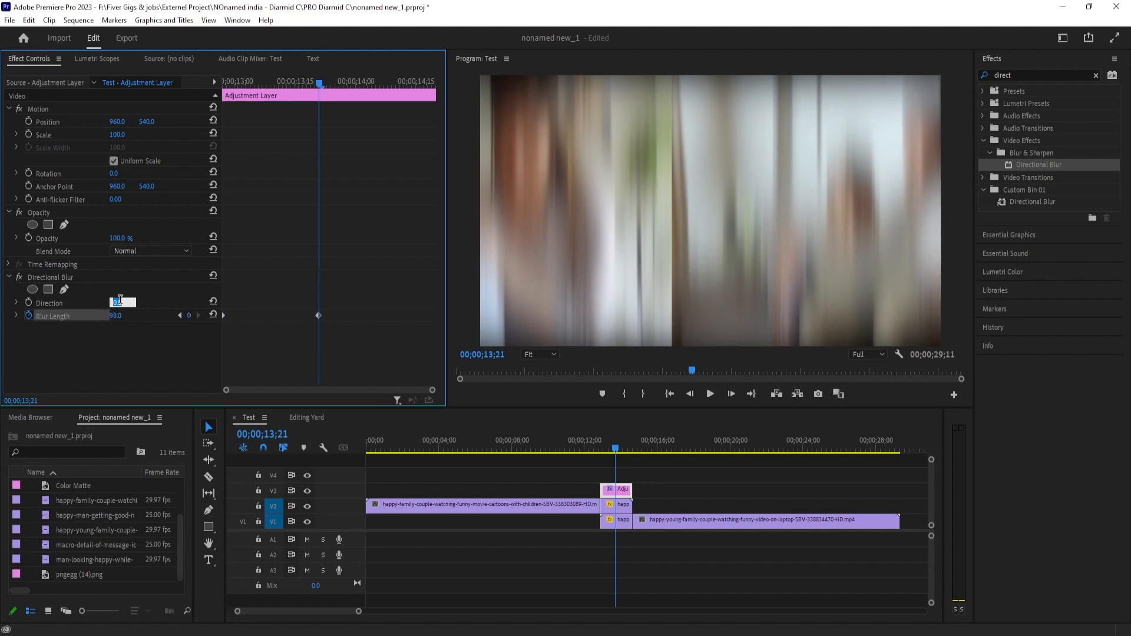
pyautogui.press('Return')
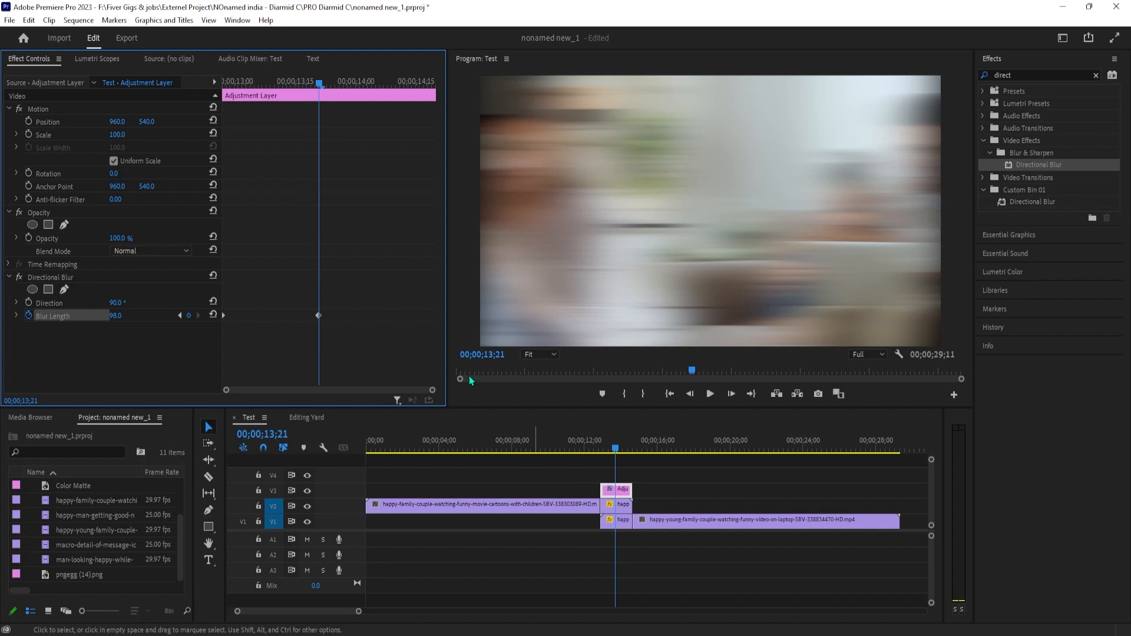
# Reset Blur Length to 0 at 00;00;14;18 and play the blurred transition across the overlap.
pyautogui.moveTo(323, 86); pyautogui.dragTo(432, 122)
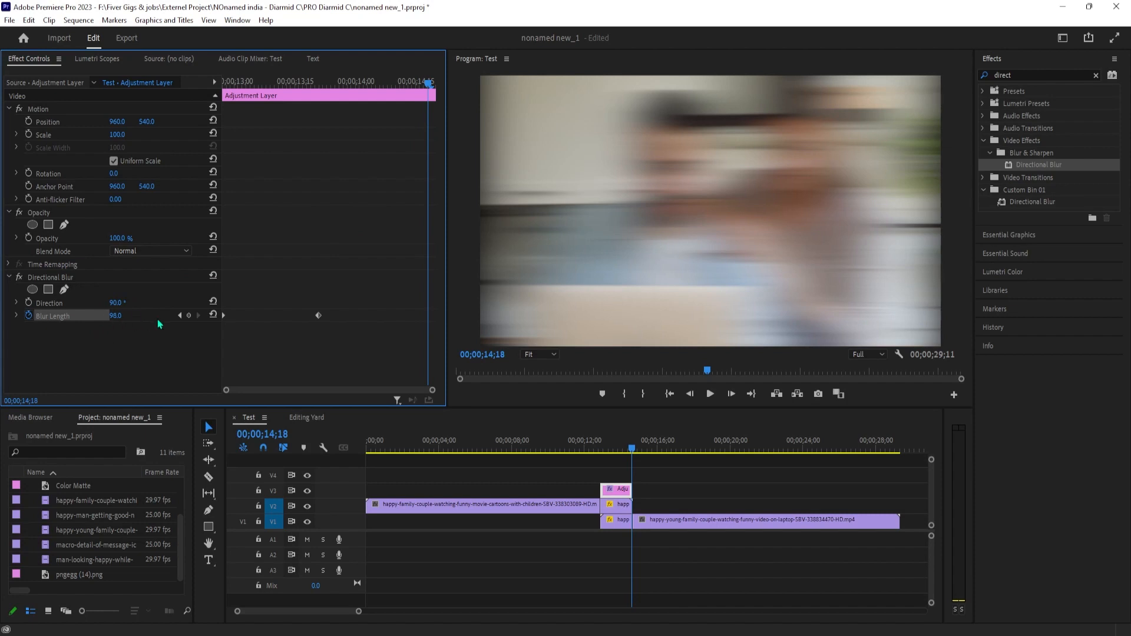
pyautogui.click(213, 315)
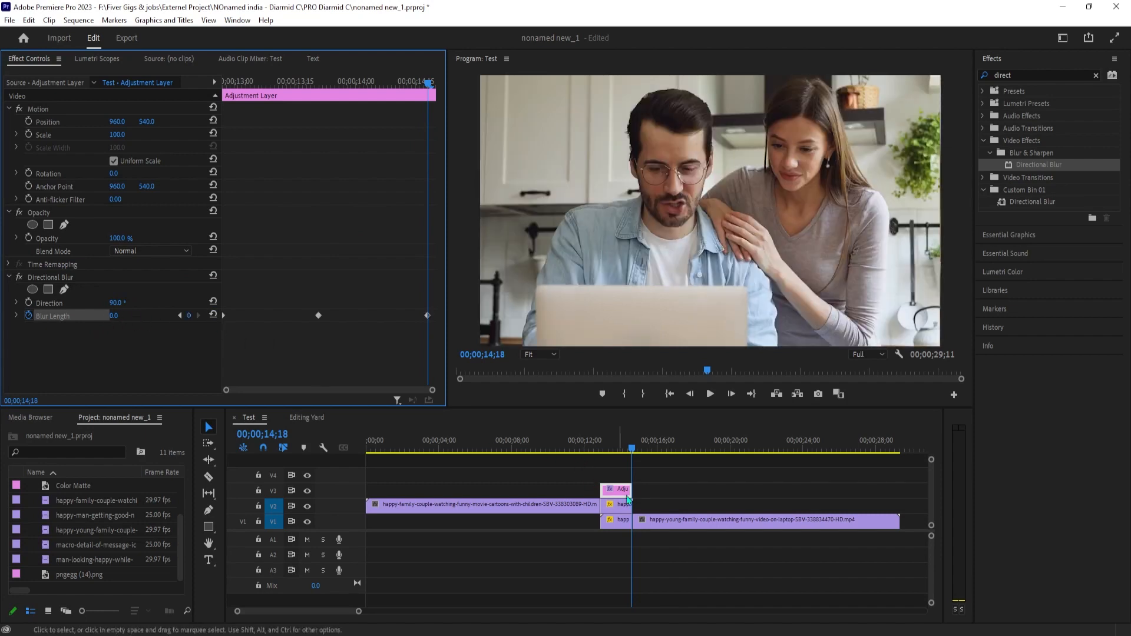
pyautogui.click(595, 446)
pyautogui.press('space')
pyautogui.press('space')
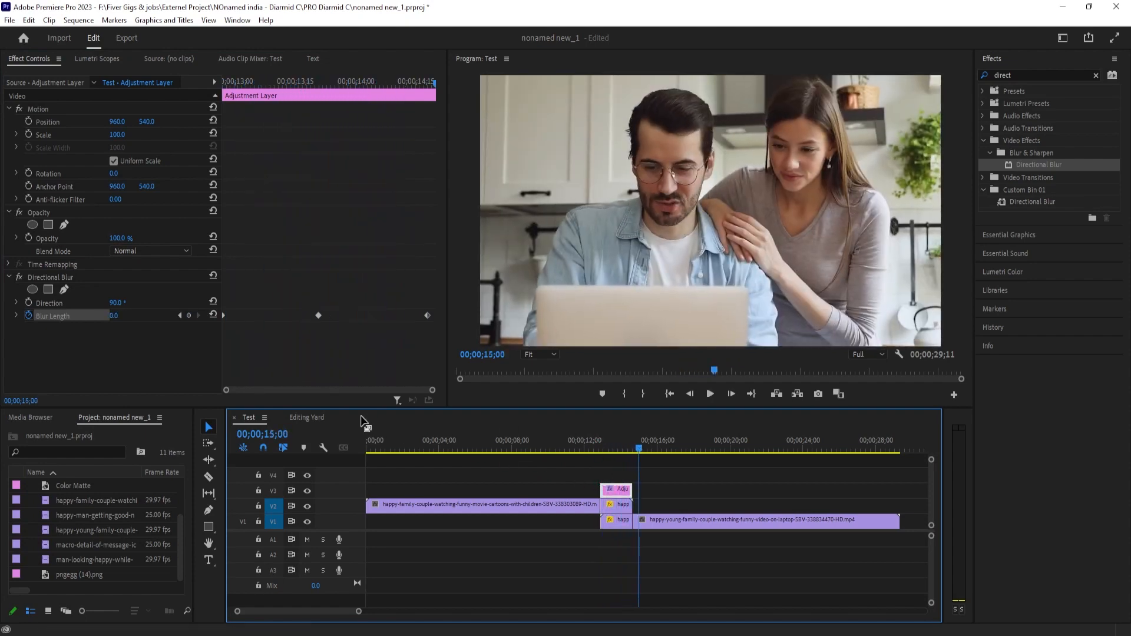
# Select all three Blur Length keyframes of the adjustment layer's Directional Blur.
pyautogui.moveTo(433, 338); pyautogui.dragTo(222, 301)
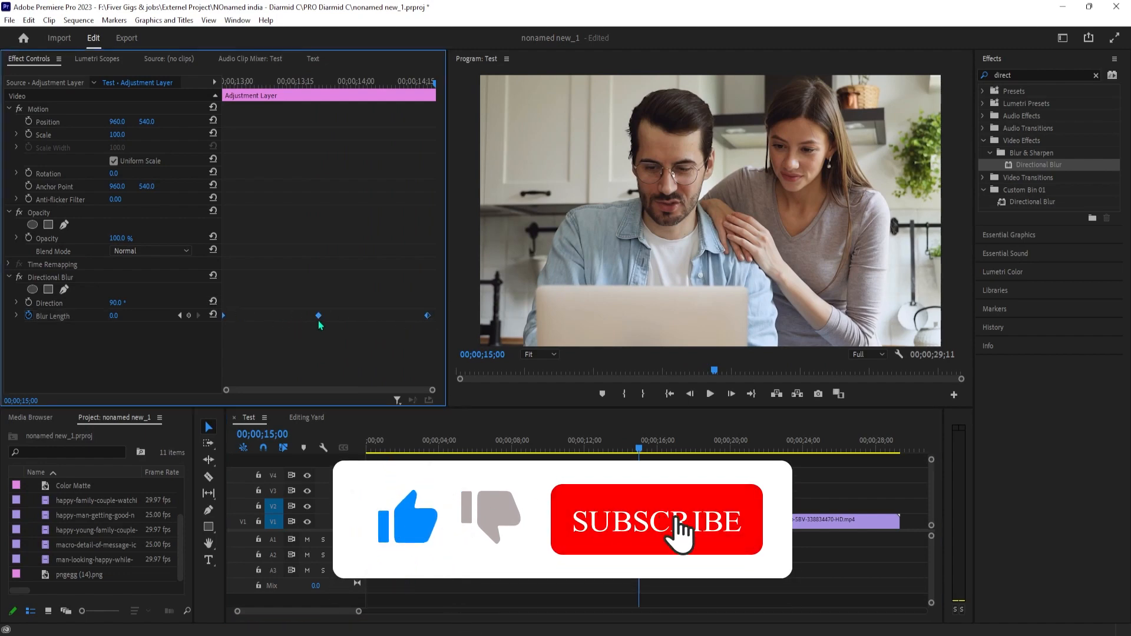